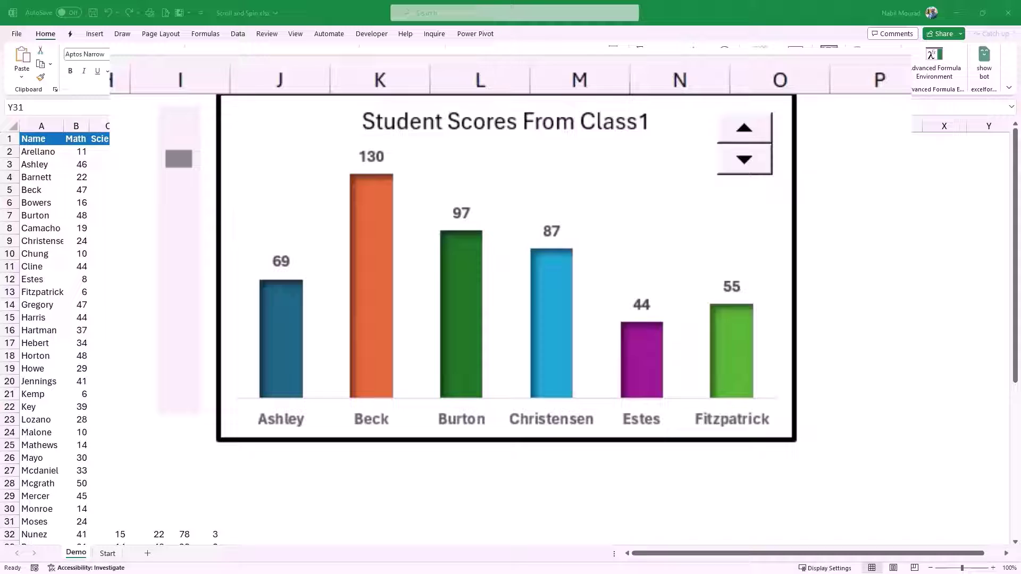
Step: Insert a spin button form control around column O near the top of the Start sheet
left_click(988, 521)
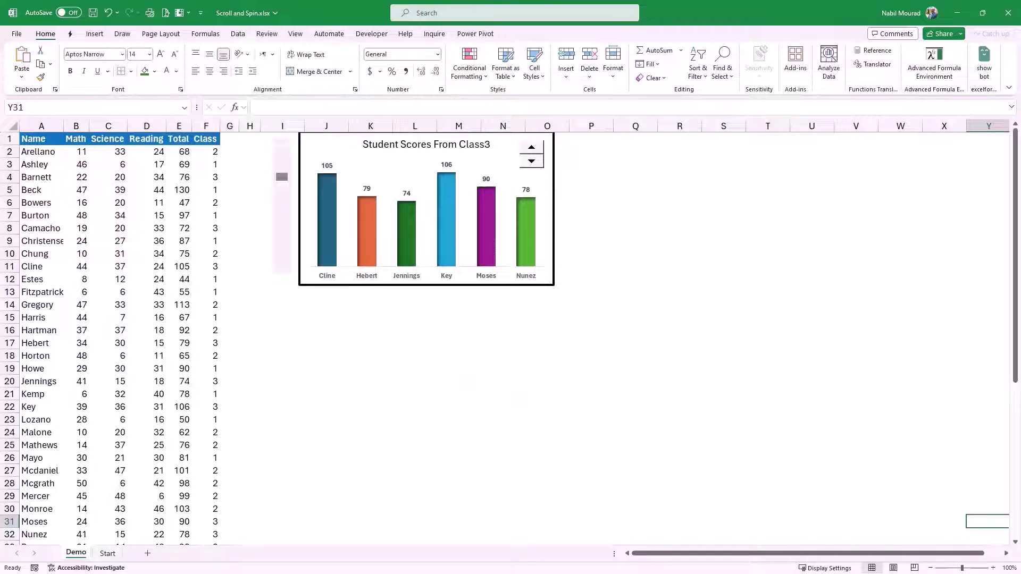
key("ctrl+Page_Down")
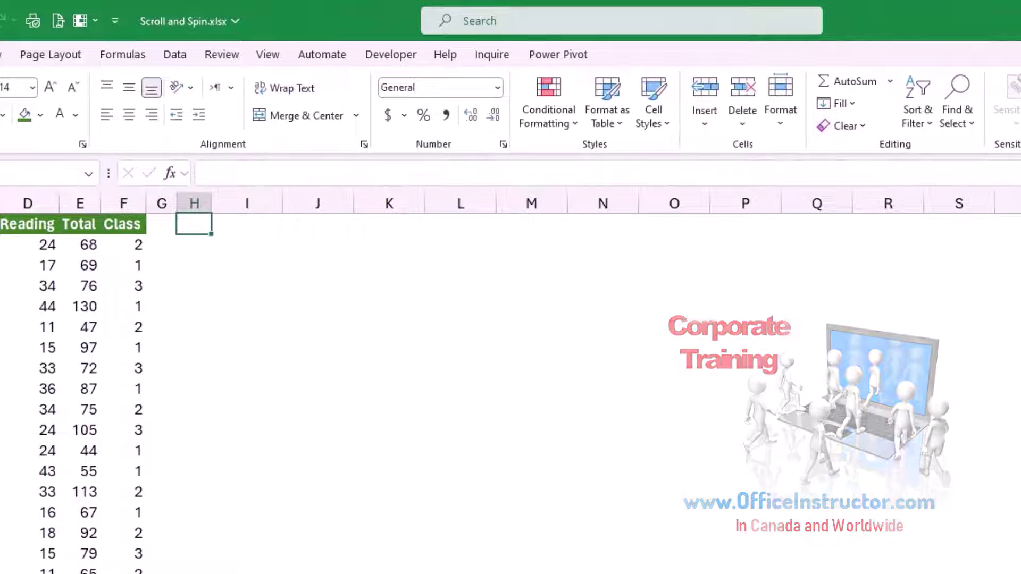
key("alt+l")
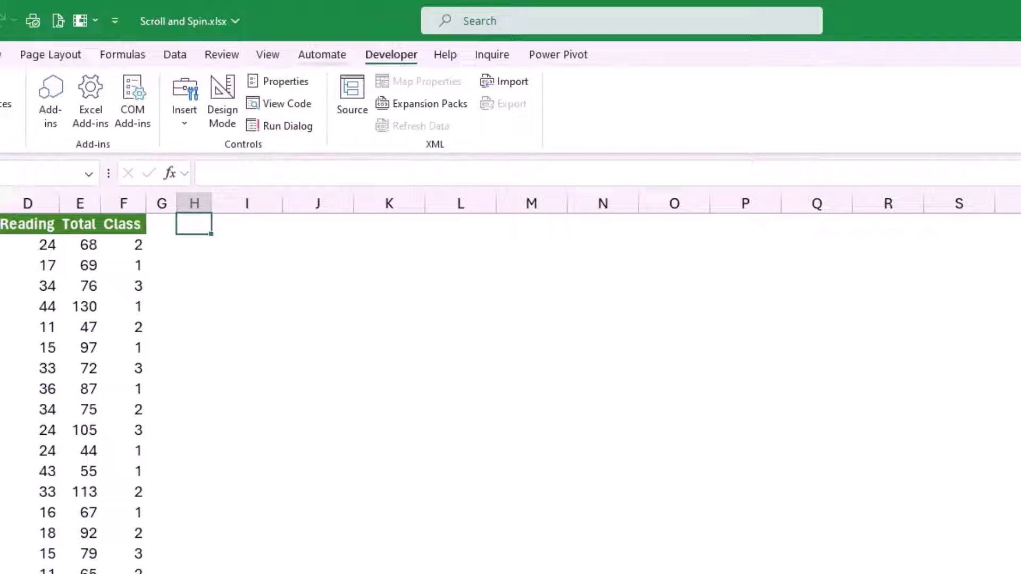
right_click(218, 54)
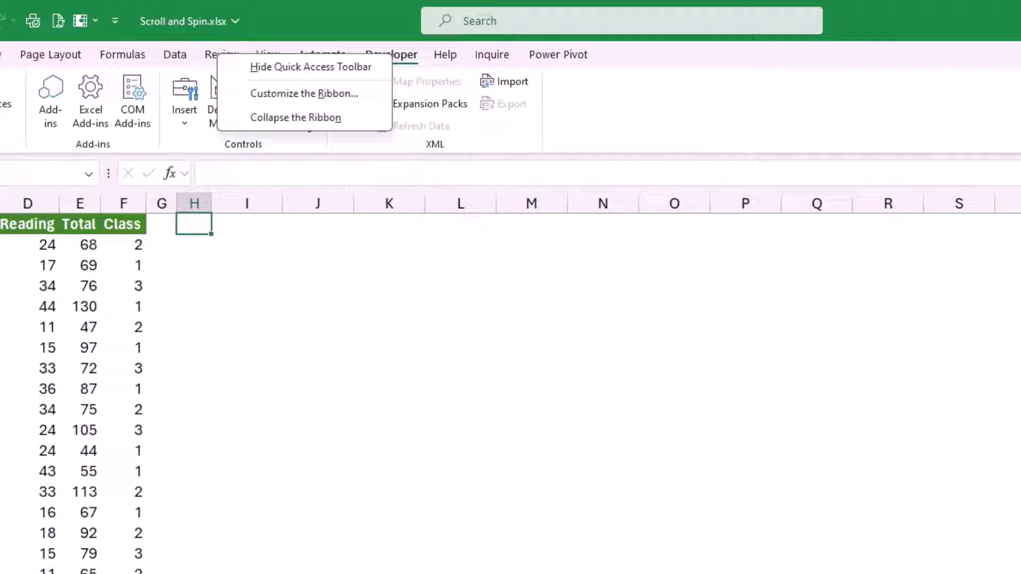
key("Escape")
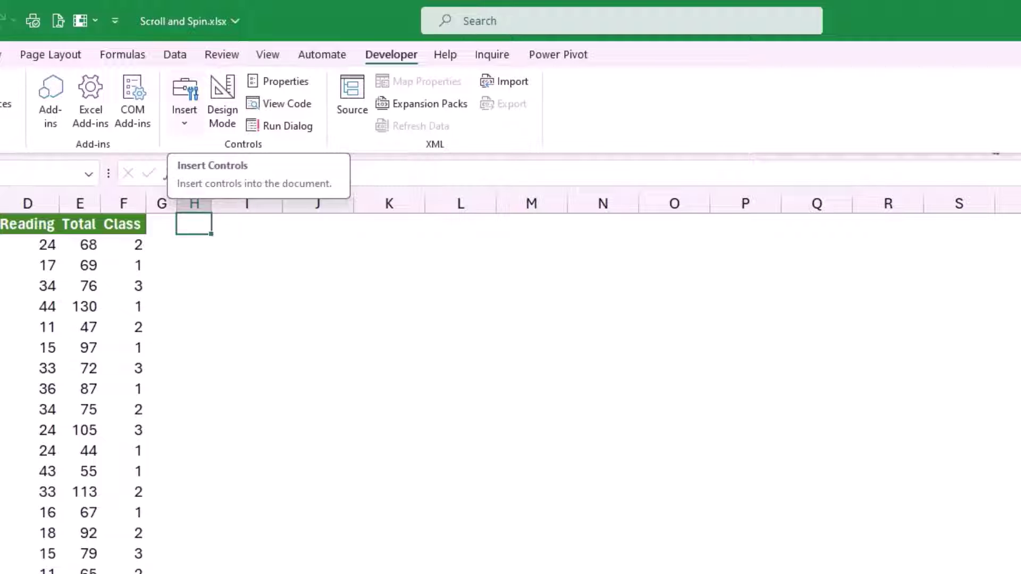
left_click(184, 101)
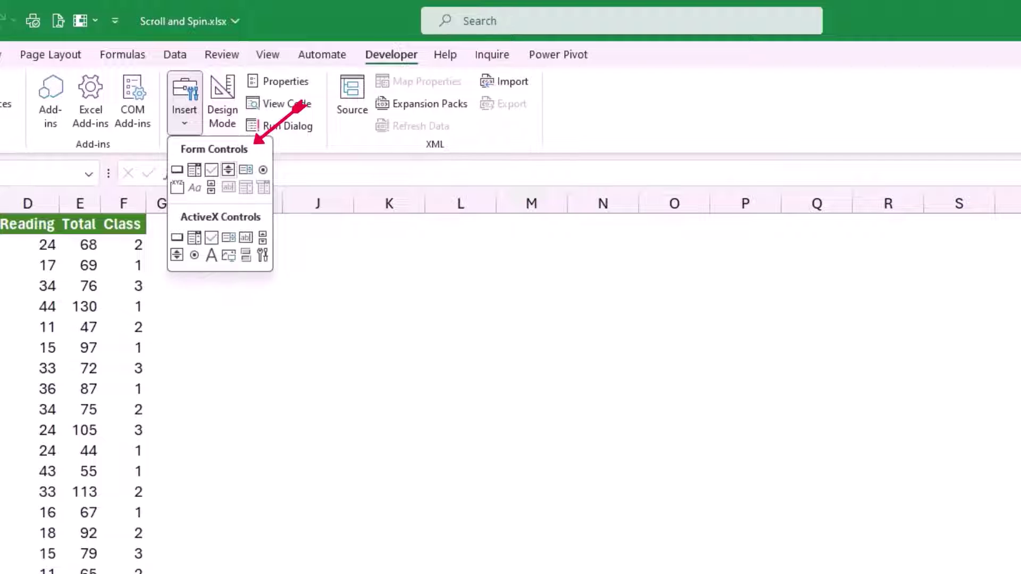
left_click(228, 170)
left_click_drag(656, 257, 714, 321)
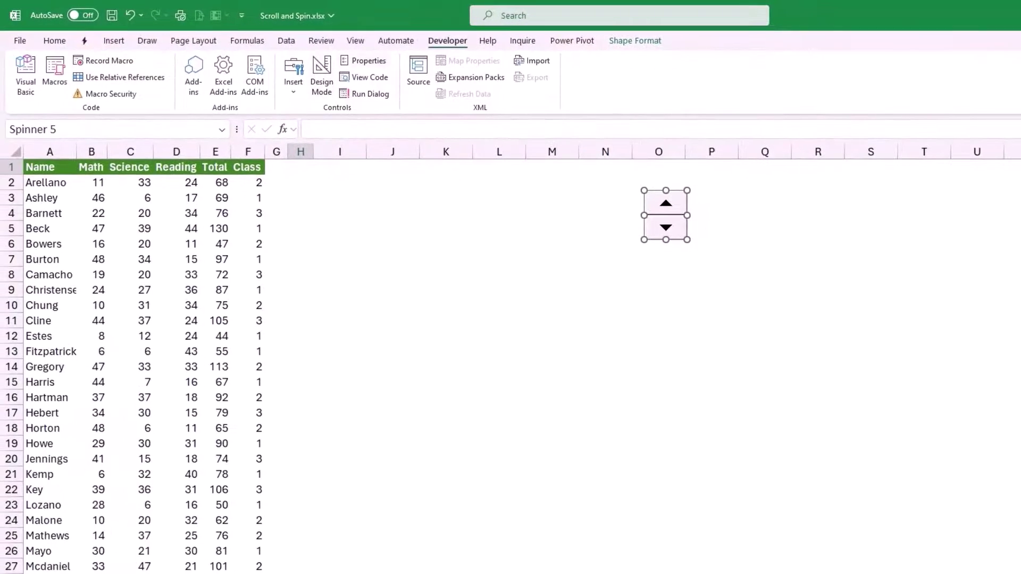
Step: Set the spin button's minimum value to 1 and its maximum value to 3
key("ctrl+1")
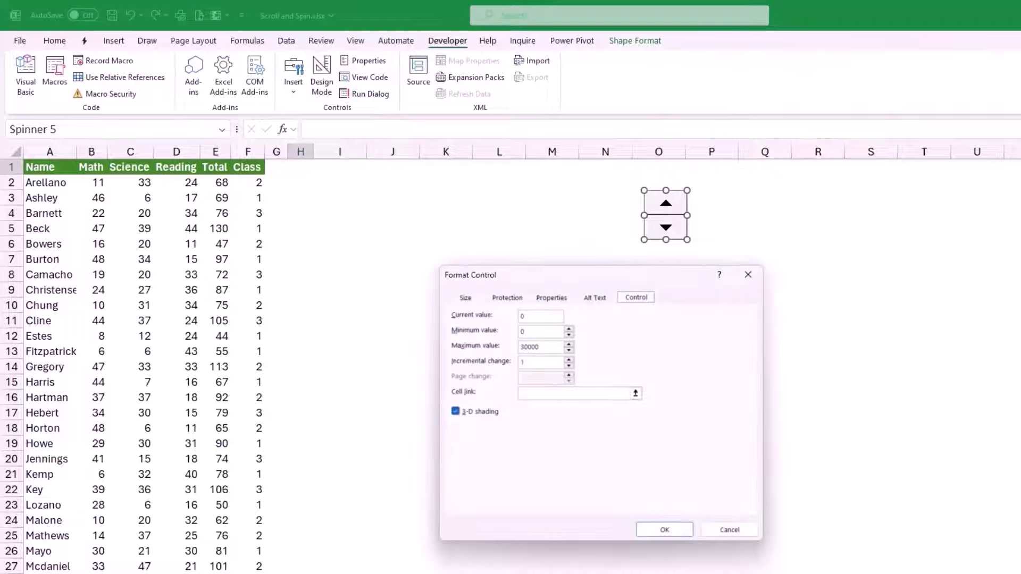
left_click_drag(585, 275, 519, 244)
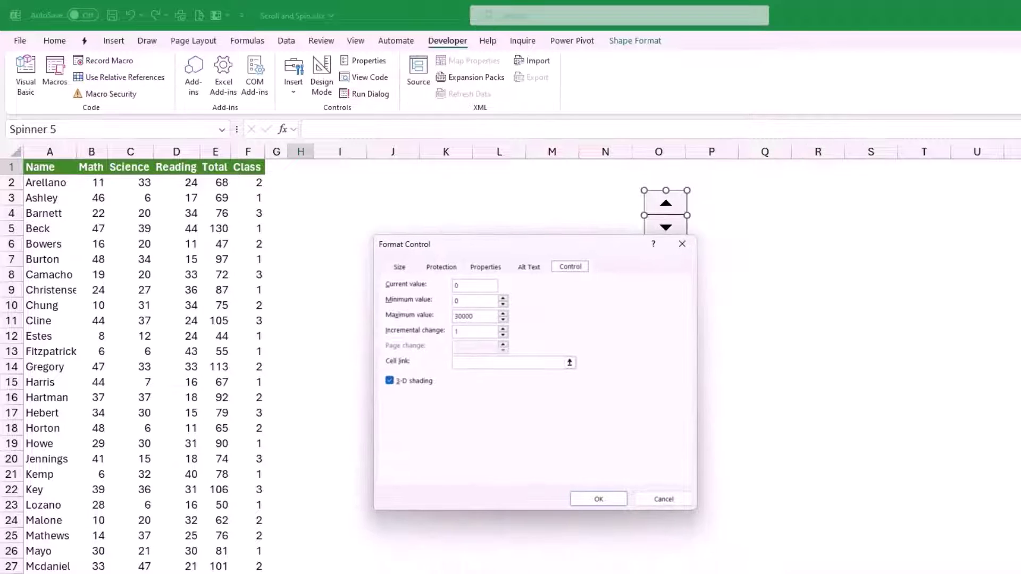
key("Tab")
type("1")
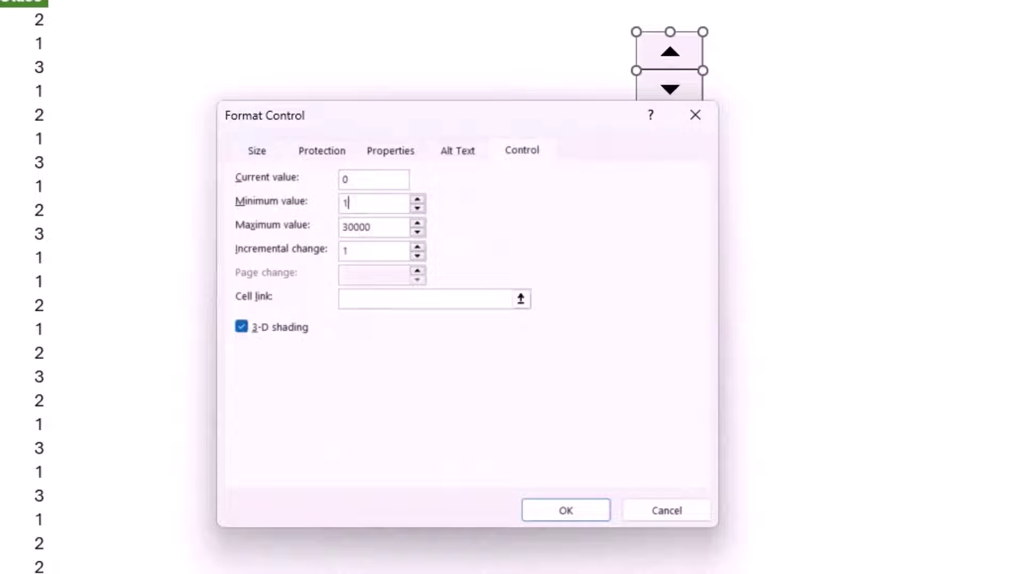
key("Tab")
type("3")
Step: Link the spin button to cell M1 of the Start sheet and step its value up to 3
left_click(343, 299)
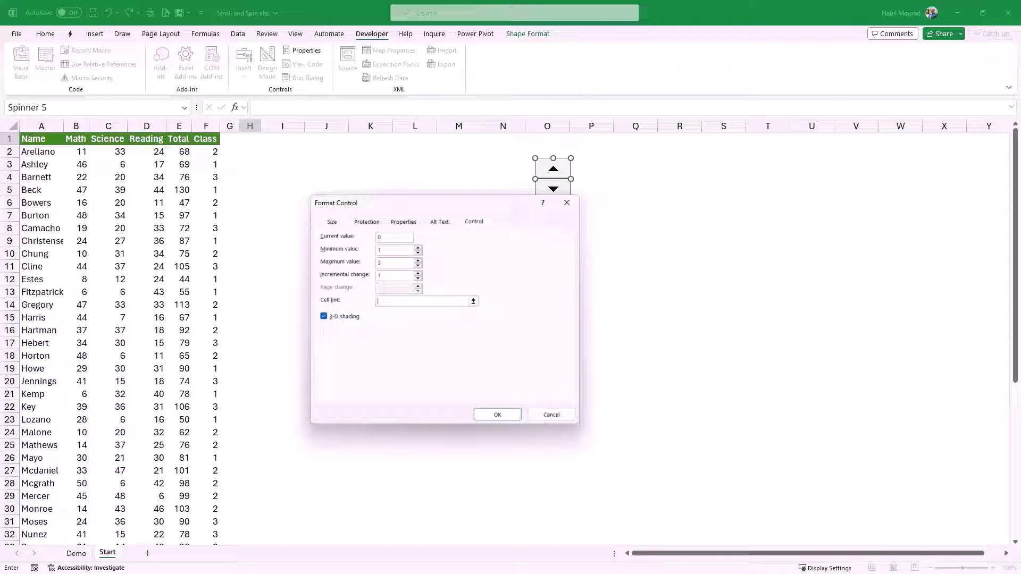
left_click(76, 553)
key("ctrl+Page_Down")
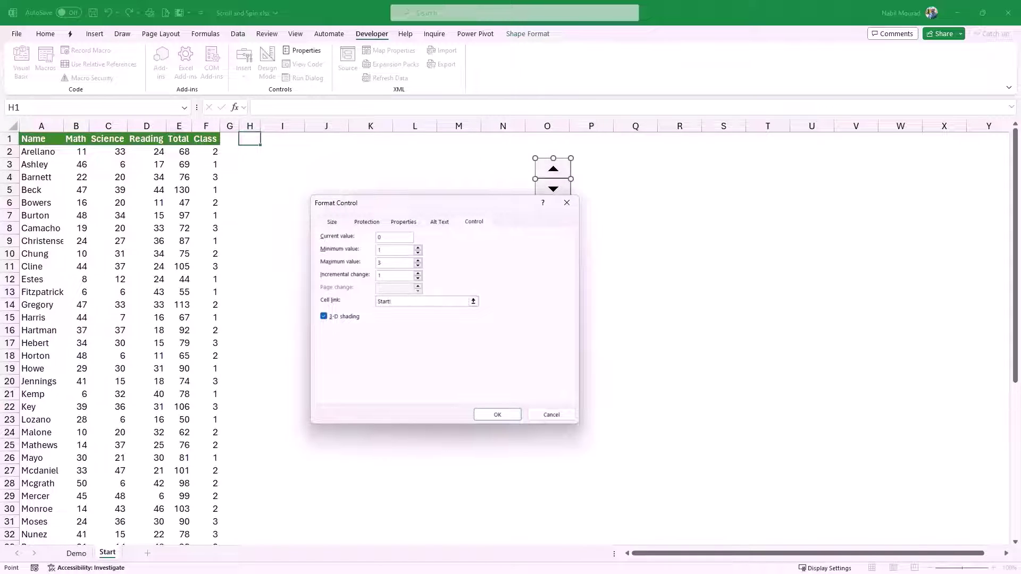
left_click(458, 139)
key("Return")
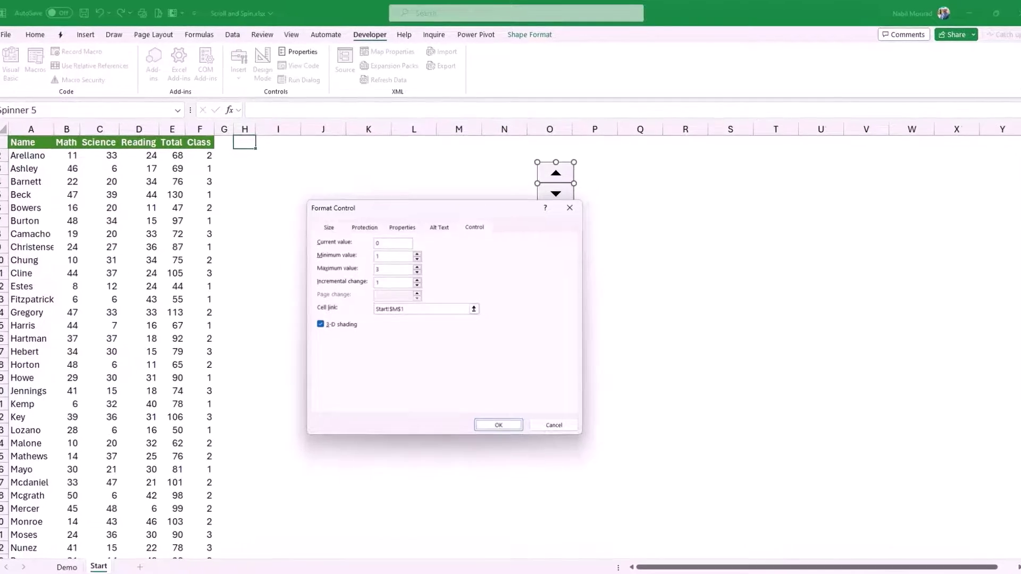
key("Return")
left_click(594, 234)
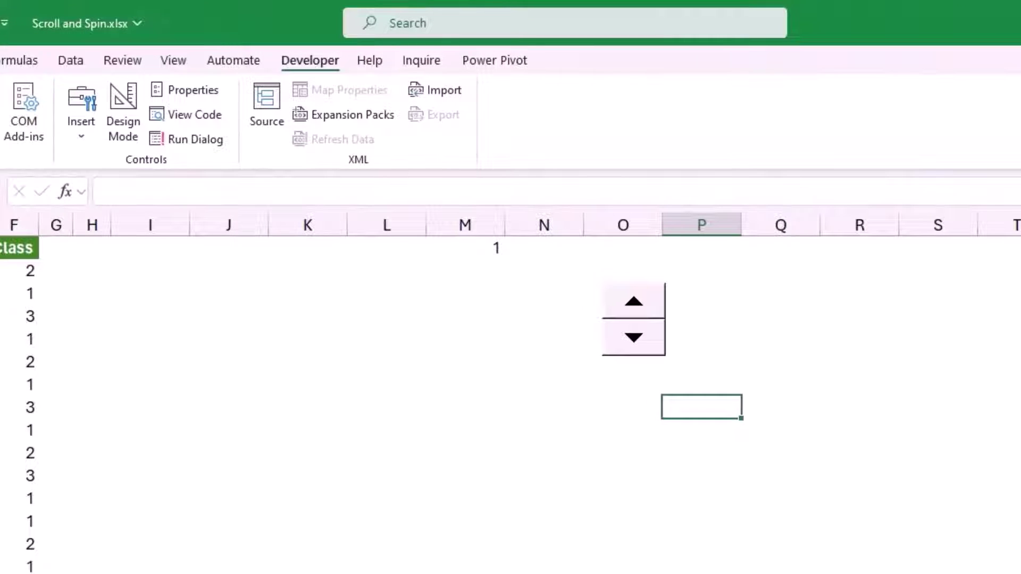
left_click(634, 301)
left_click(634, 302)
Step: Insert a tall vertical scroll bar form control in column I, spanning about rows 1 to 10
left_click(81, 112)
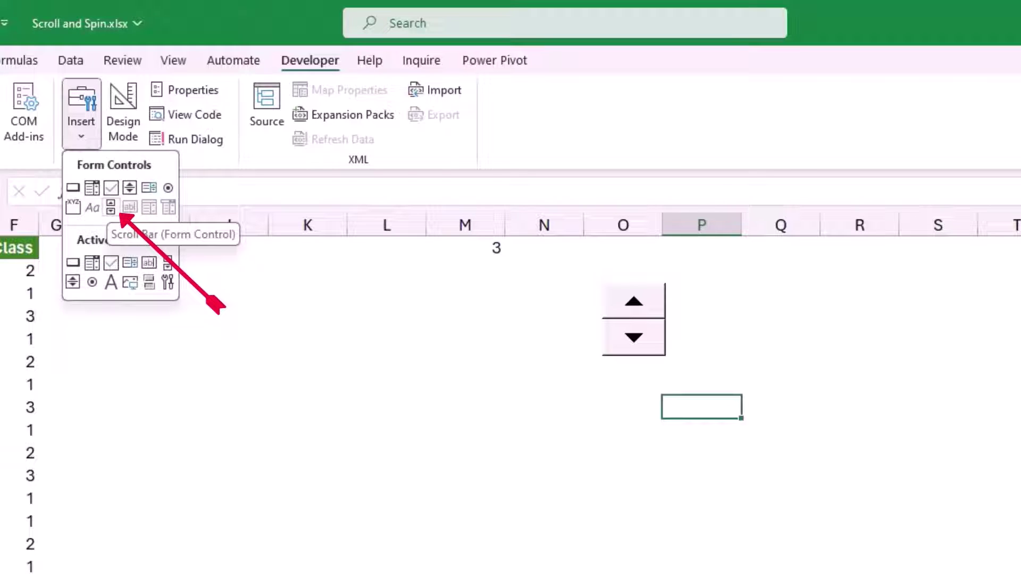
left_click(110, 207)
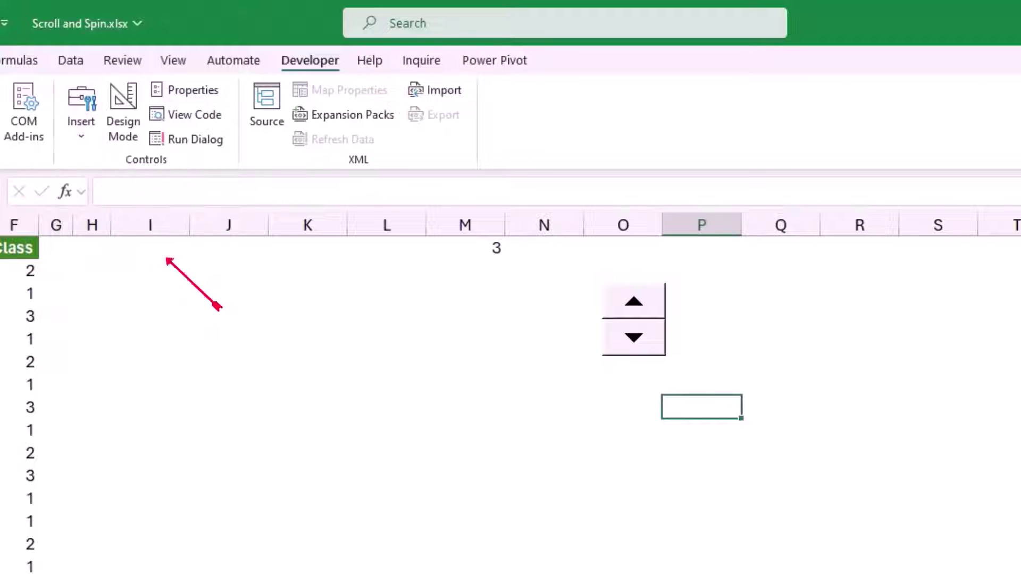
left_click_drag(129, 256, 164, 451)
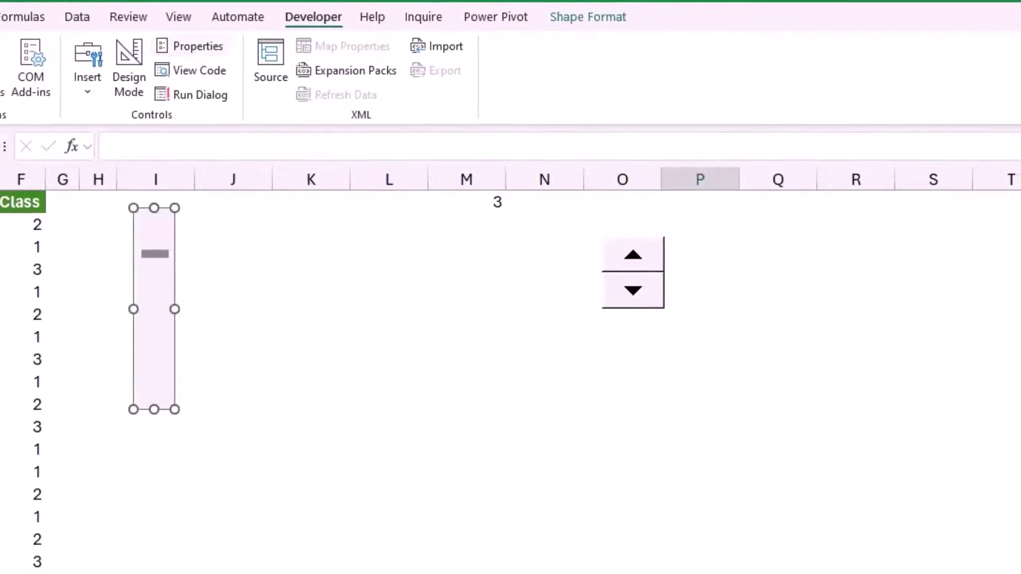
Step: Set the scroll bar's minimum value to 1, maximum value to 12 and page change to 5
key("ctrl+1")
double_click(335, 264)
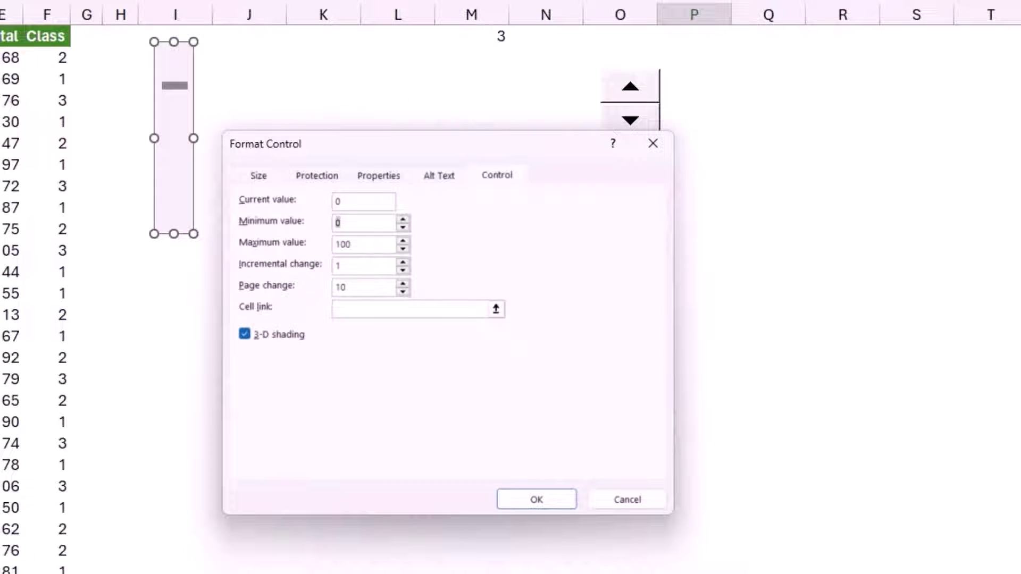
type("1")
key("Tab")
type("12")
left_click(341, 265)
key("Tab")
type("5")
Step: Link the scroll bar to cell H1 of the Start sheet and apply its control settings
key("Tab")
type("Demo!")
key("BackSpace")
key("BackSpace")
key("BackSpace")
key("BackSpace")
key("BackSpace")
type("Start!")
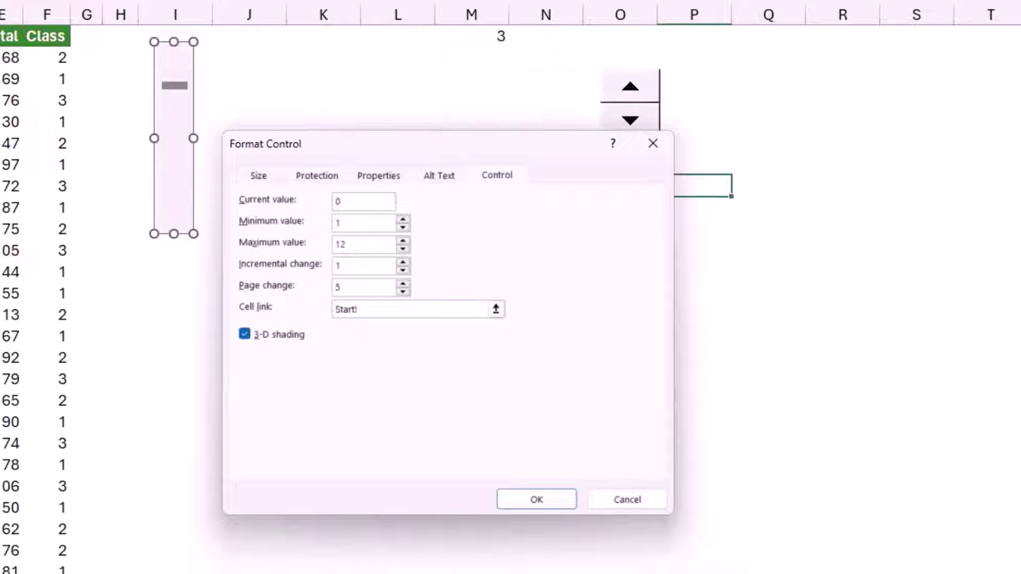
left_click(121, 36)
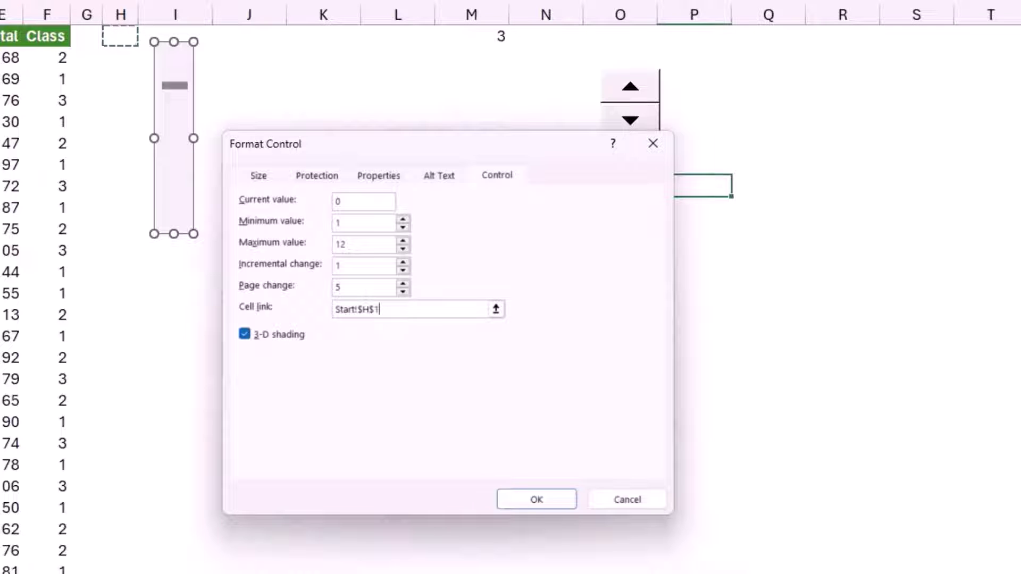
key("Return")
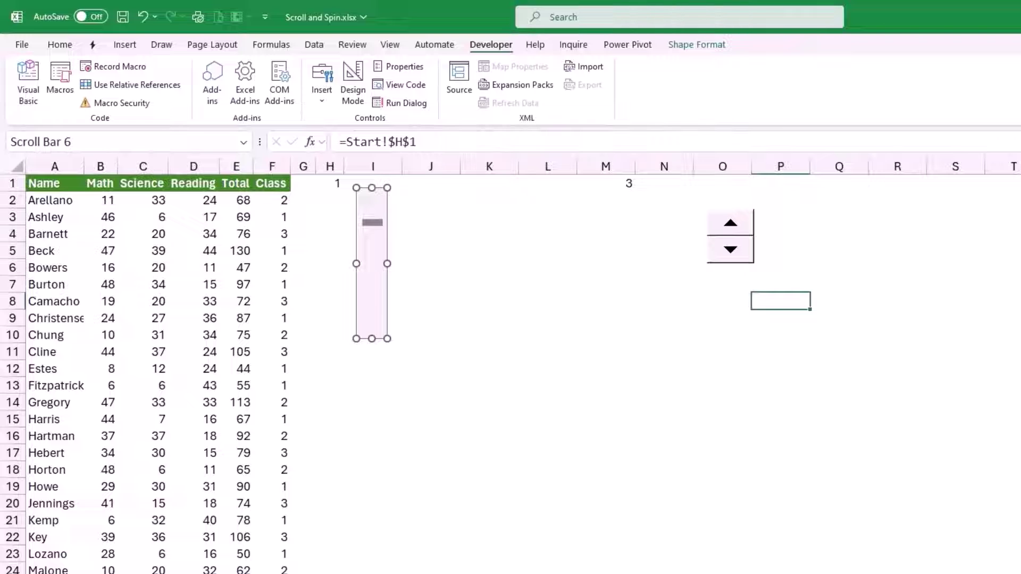
Step: Expand the formula bar and start a LET formula in J1 that defines A as {"Name","Total"}
left_click(430, 183)
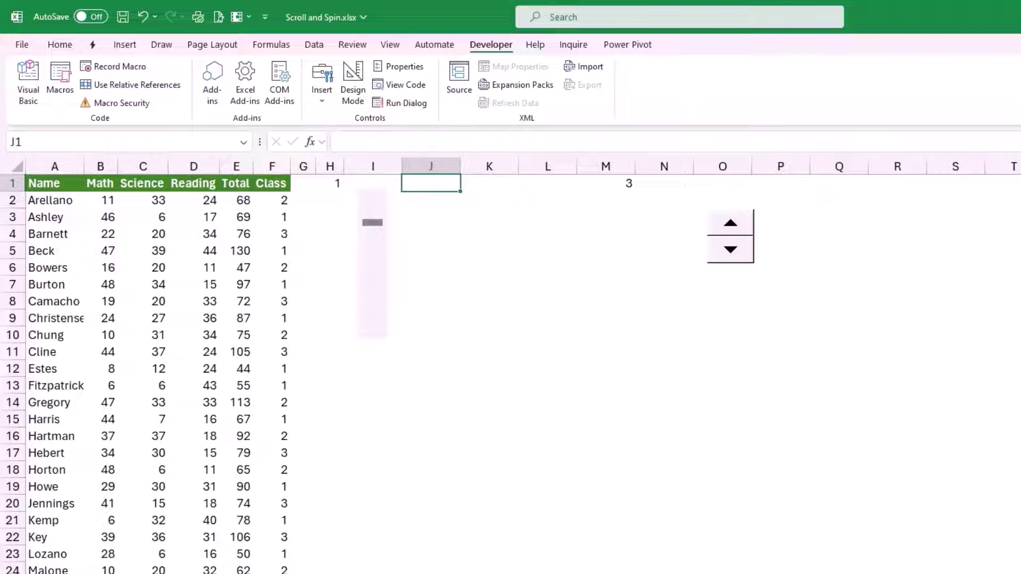
key("ctrl+shift+u")
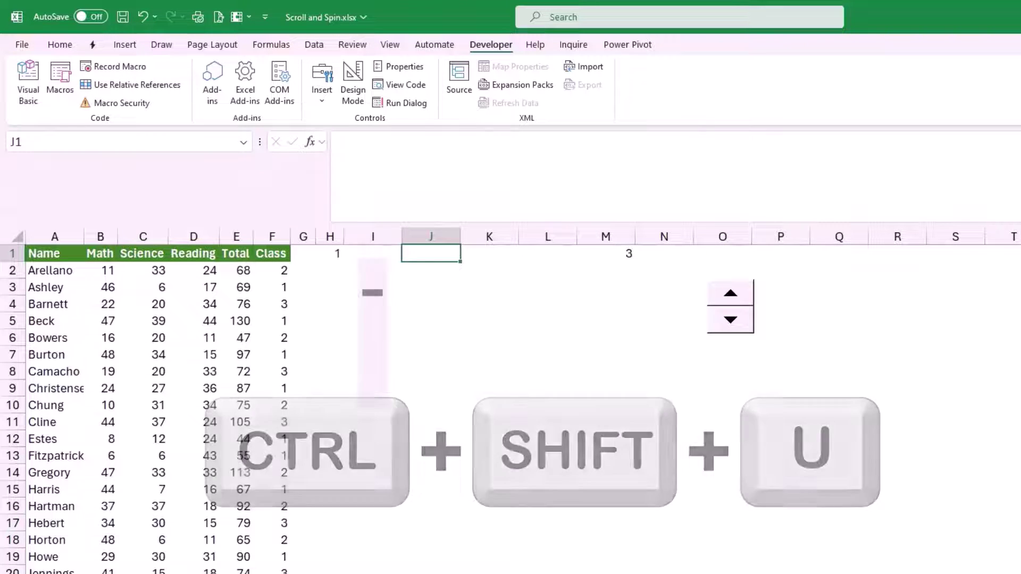
left_click(356, 208)
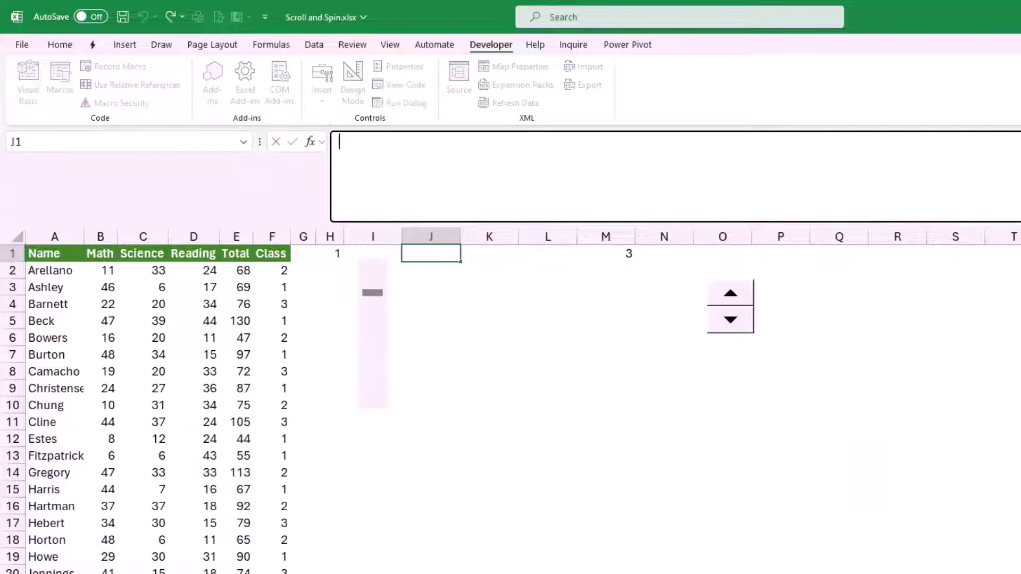
type("=let")
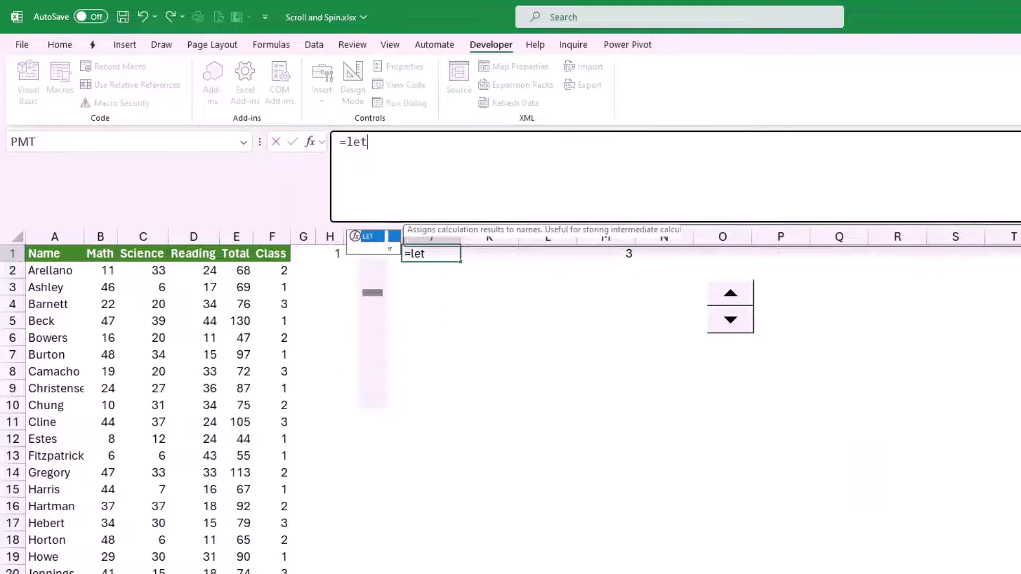
key("Tab")
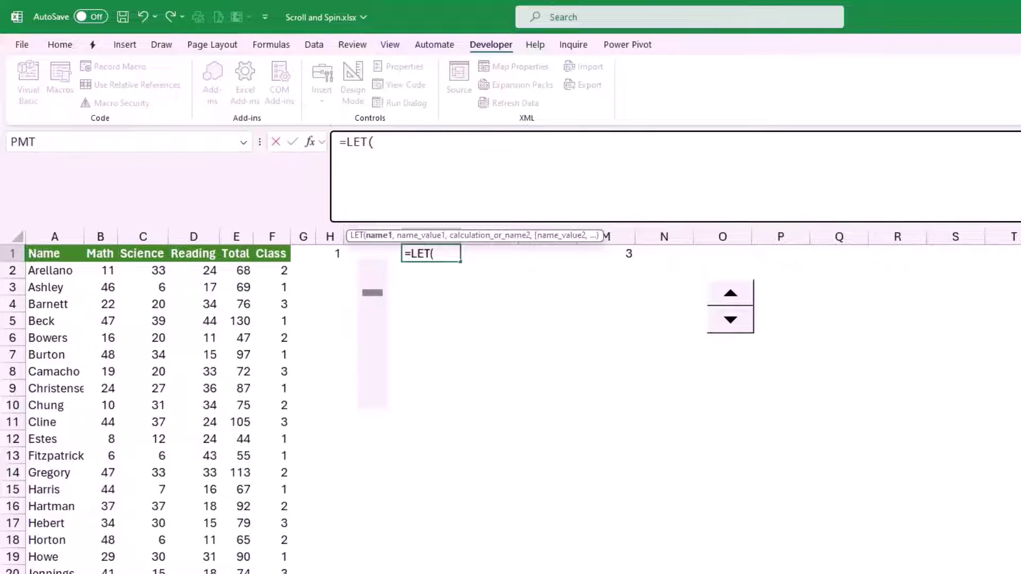
type("A,")
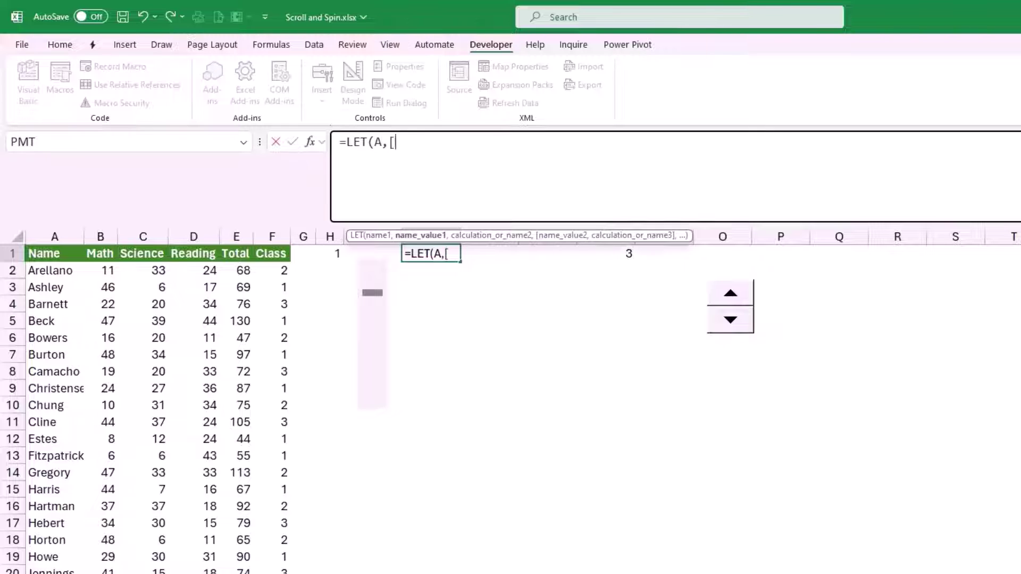
type("{\"Name\",\"Total\")")
key("BackSpace")
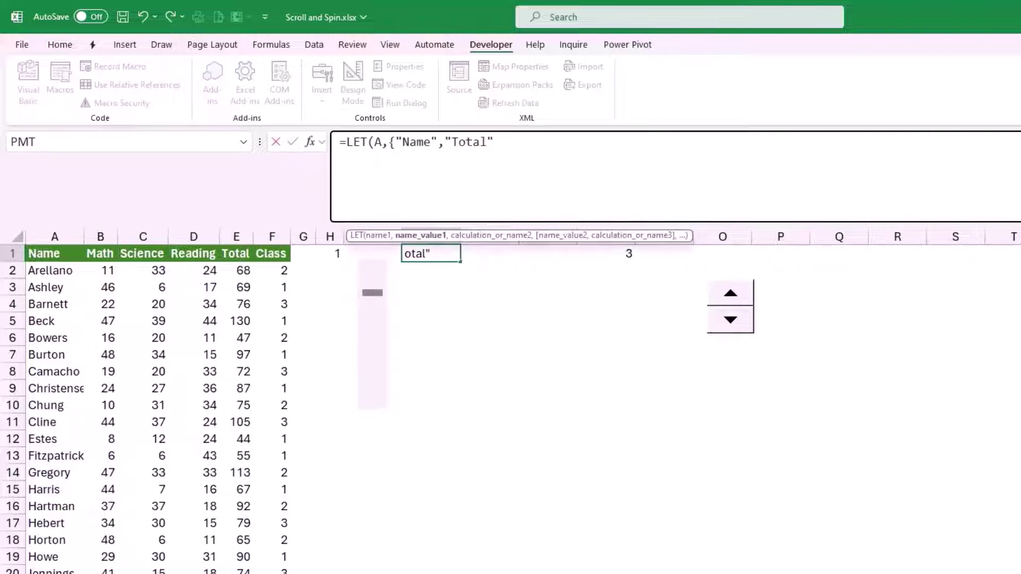
type("}")
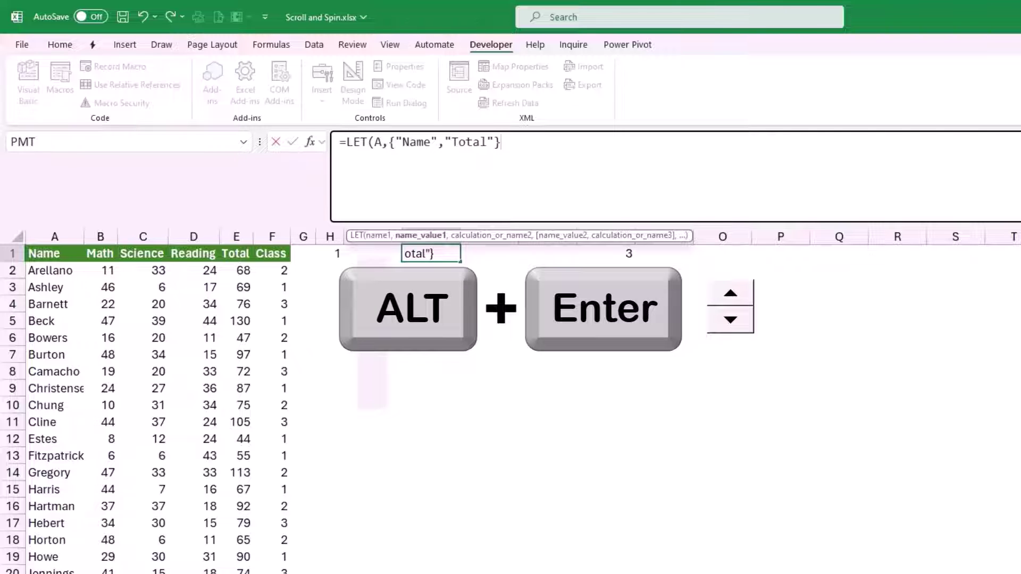
type(",")
key("alt+Return")
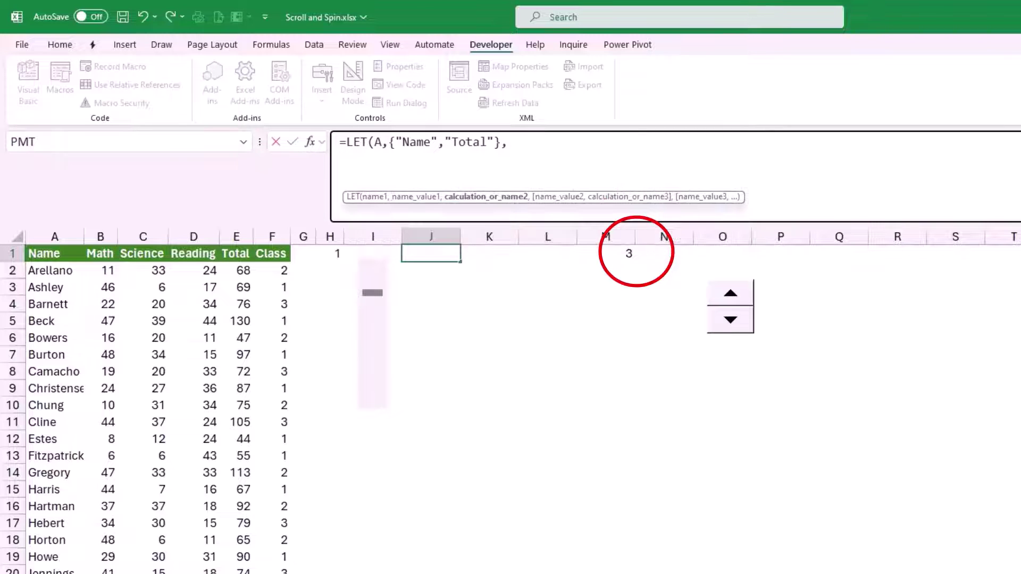
Step: On a new line of the LET formula, define B as a FILTER over the array A2:F52
key("alt+Return")
type("B,")
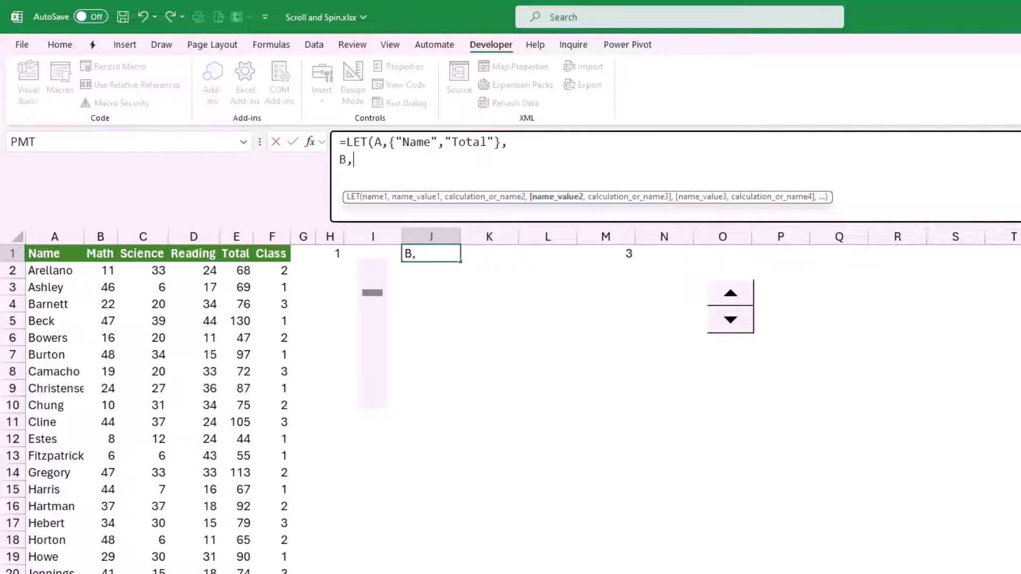
type("Filter")
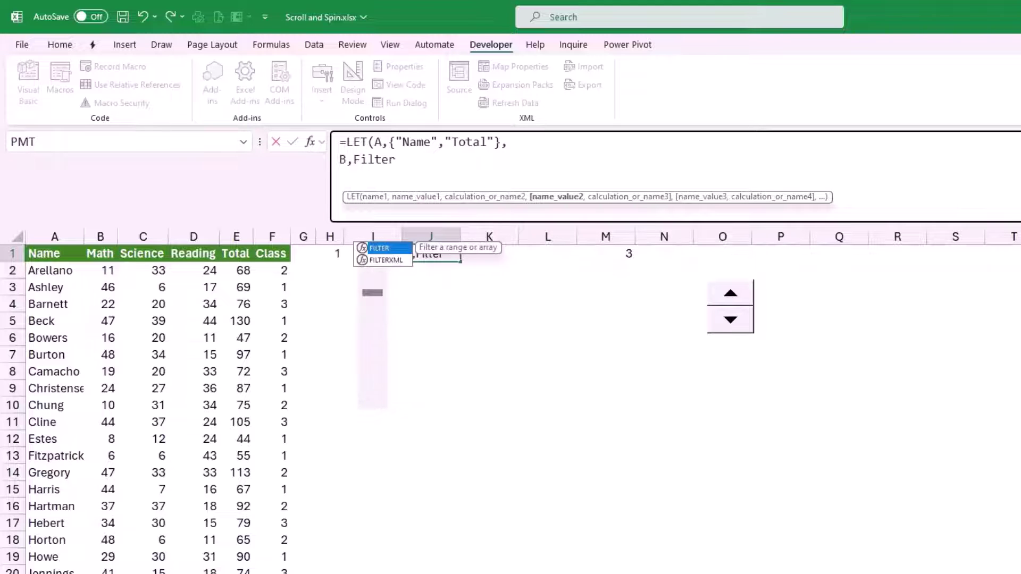
key("Tab")
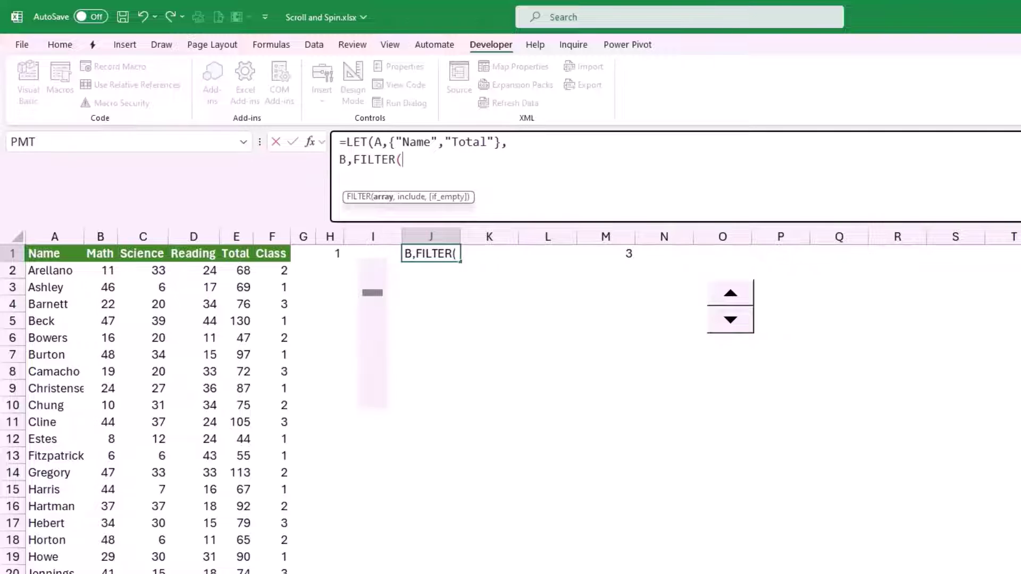
left_click(54, 270)
key("ctrl+shift+Right")
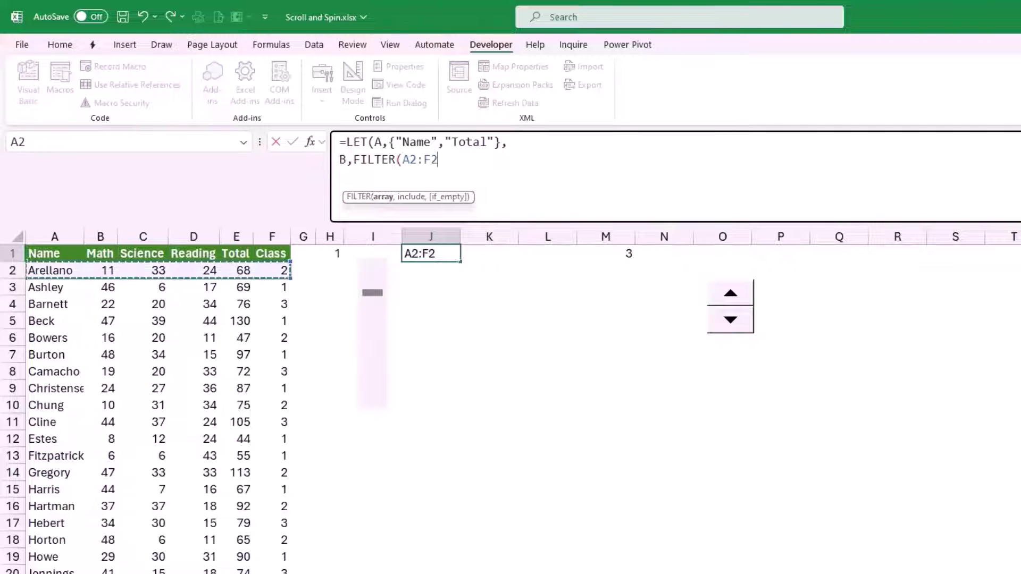
key("ctrl+shift+Down")
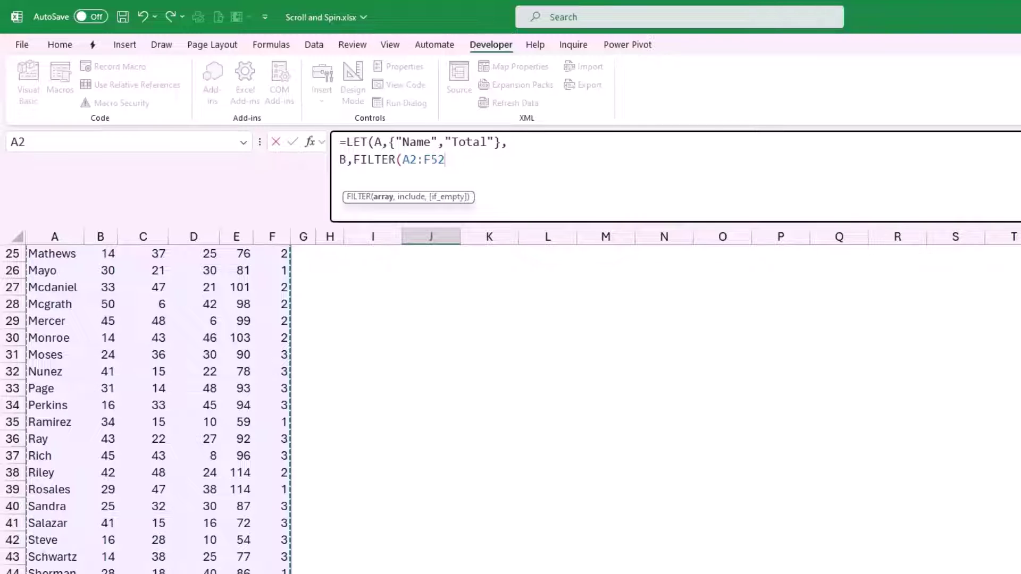
type(",")
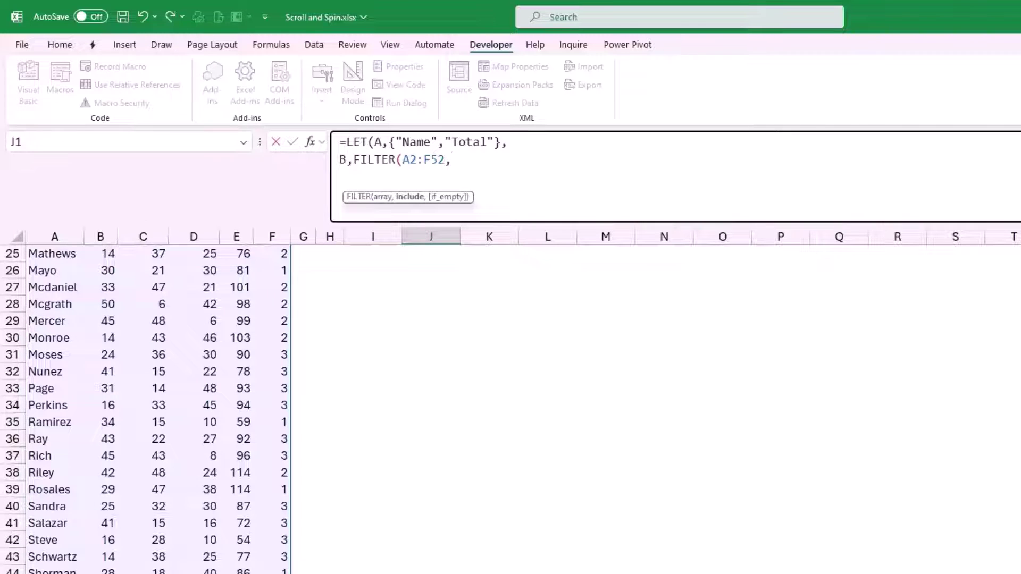
Step: Set the FILTER's include condition to F2:F52=M1 and close the definition of B
scroll(372, 410, "up", 8)
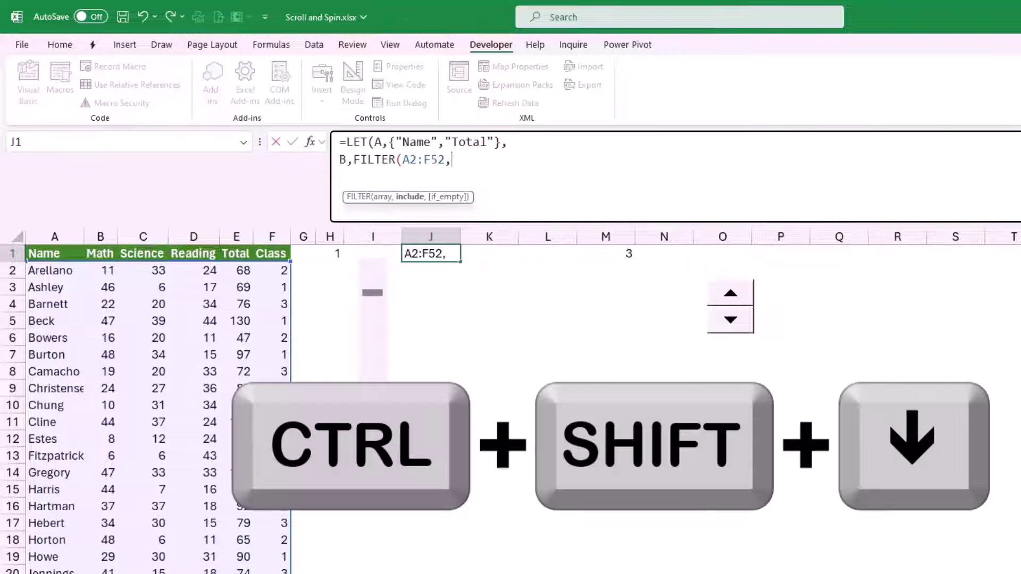
left_click(271, 270)
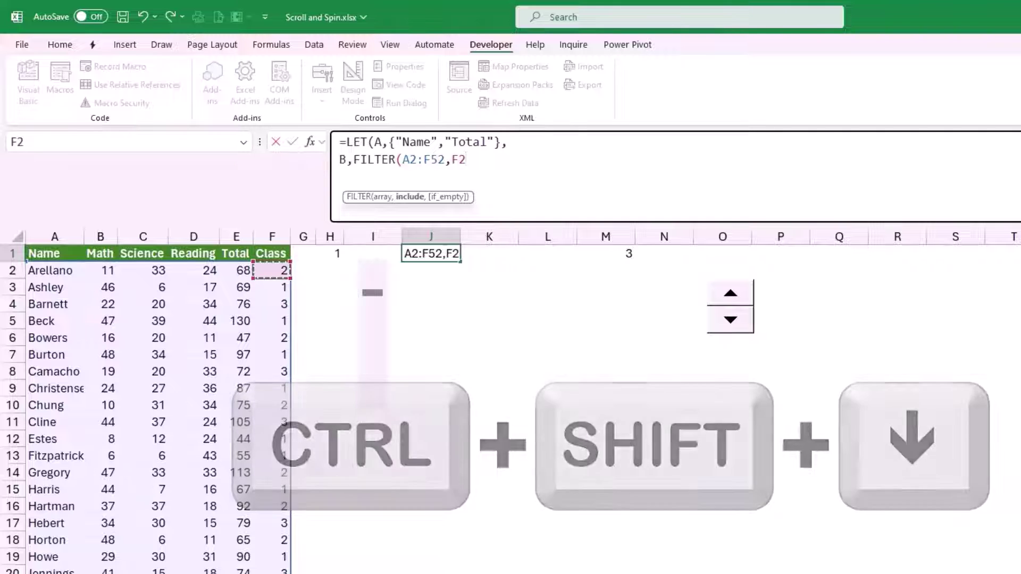
key("ctrl+shift+Down")
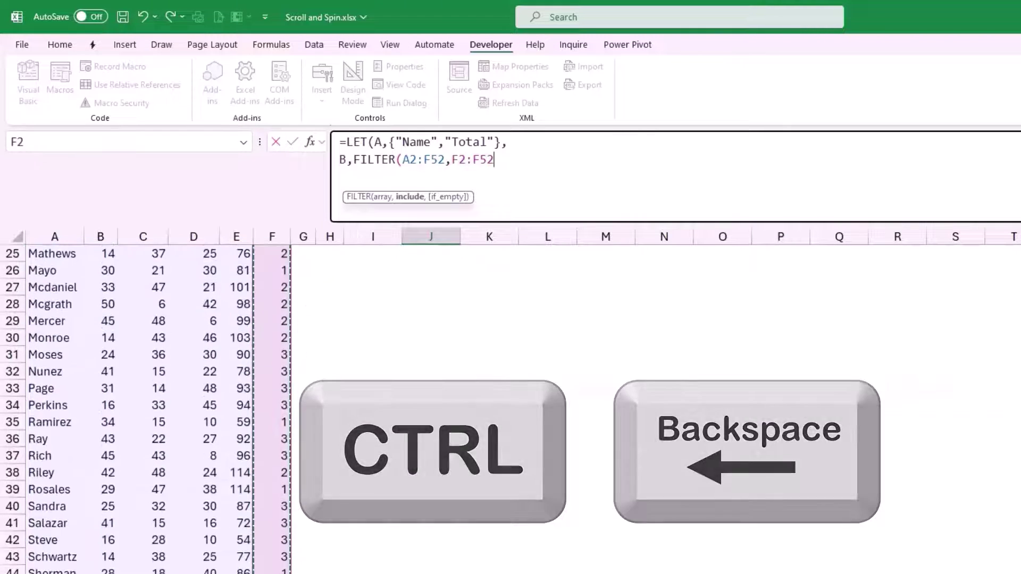
key("ctrl+BackSpace")
type("=")
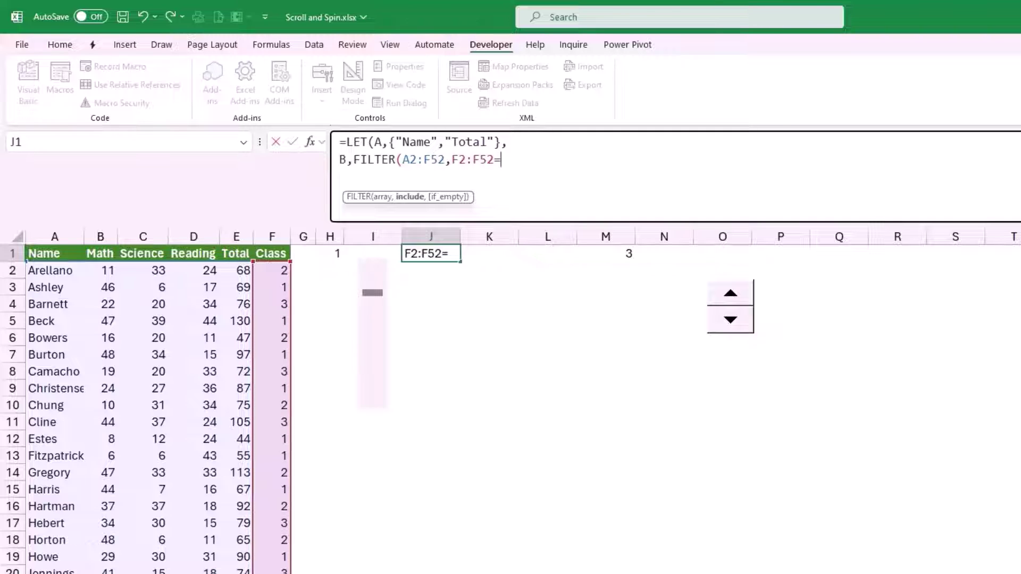
left_click(606, 254)
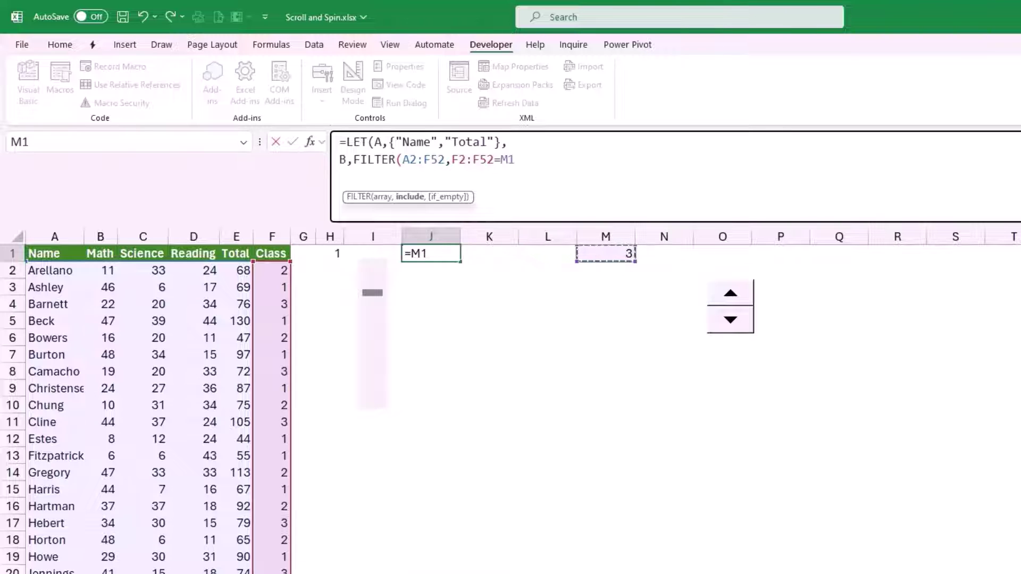
type("),")
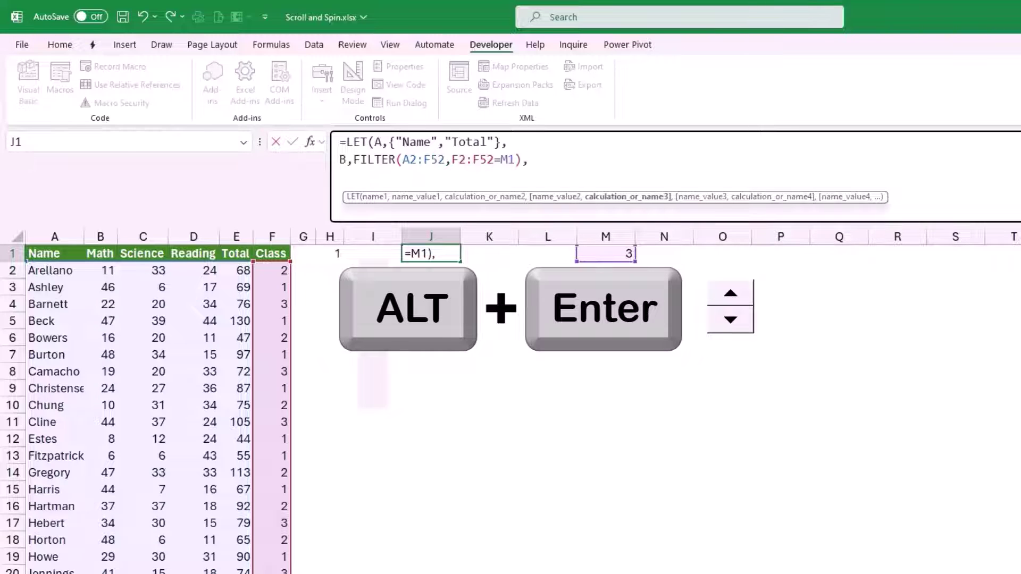
Step: On a new formula line, begin defining C as an INDEX function with B as its array
key("alt+Return")
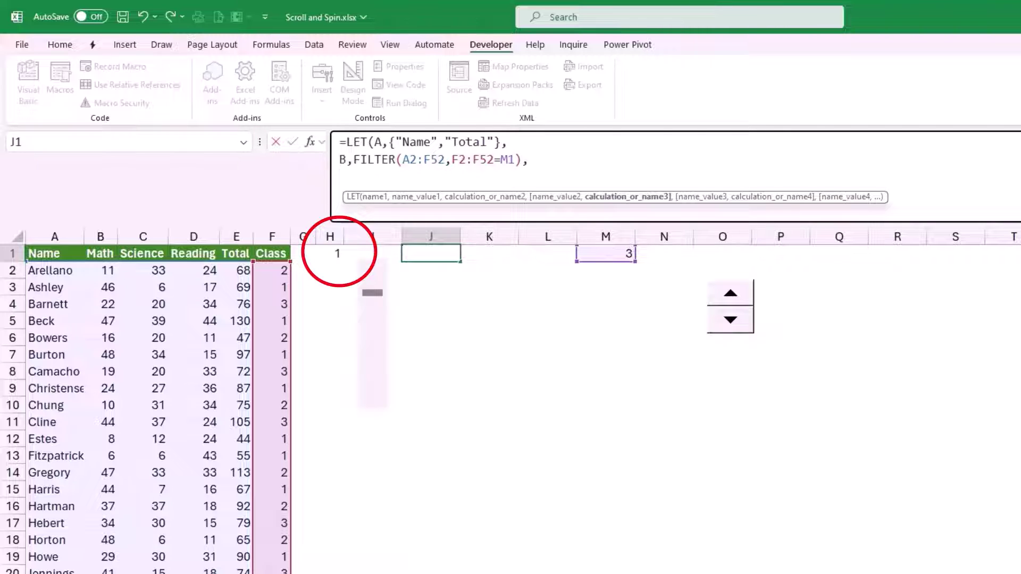
type("C,")
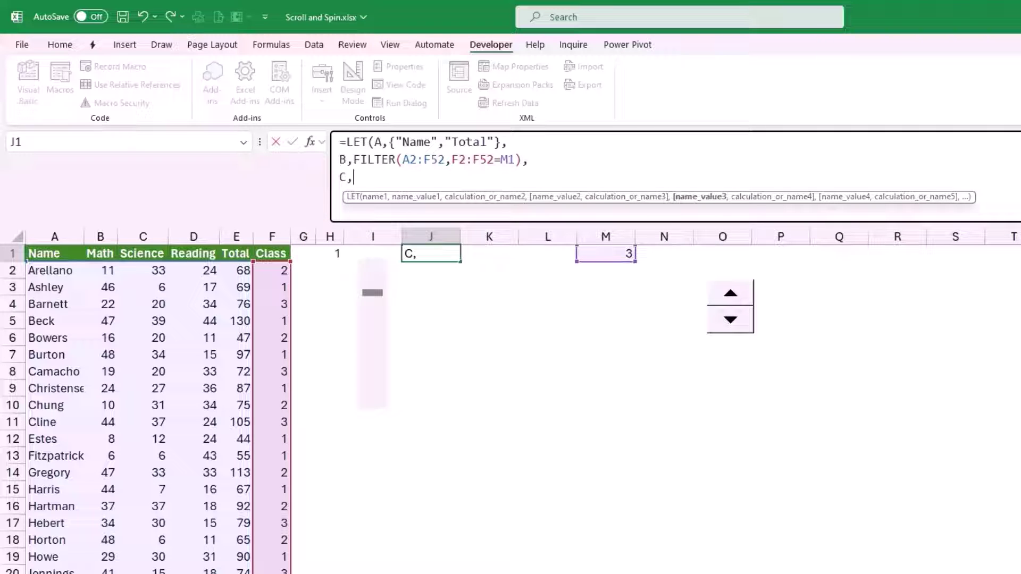
type("INDEX(")
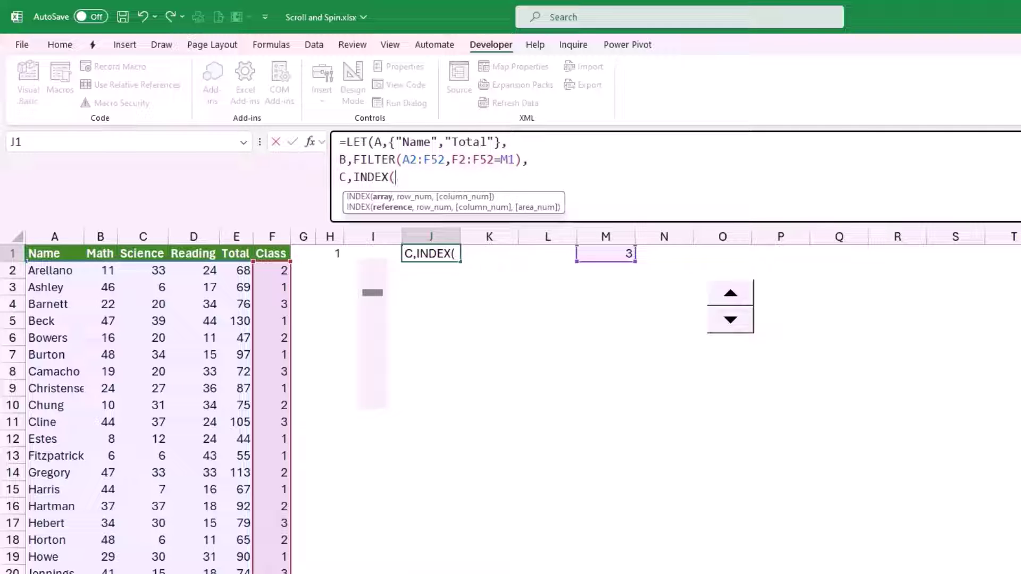
type("B")
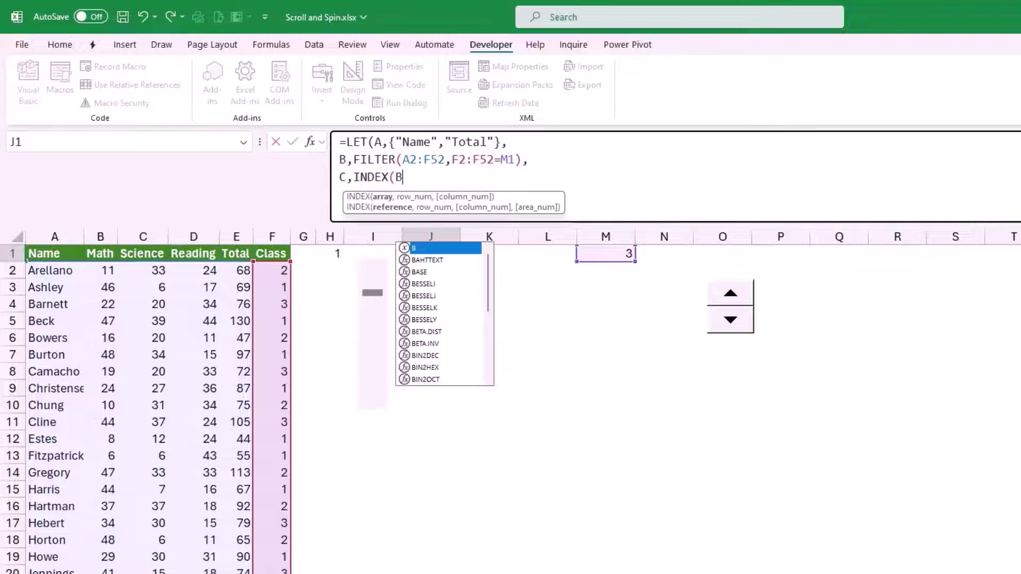
type(",")
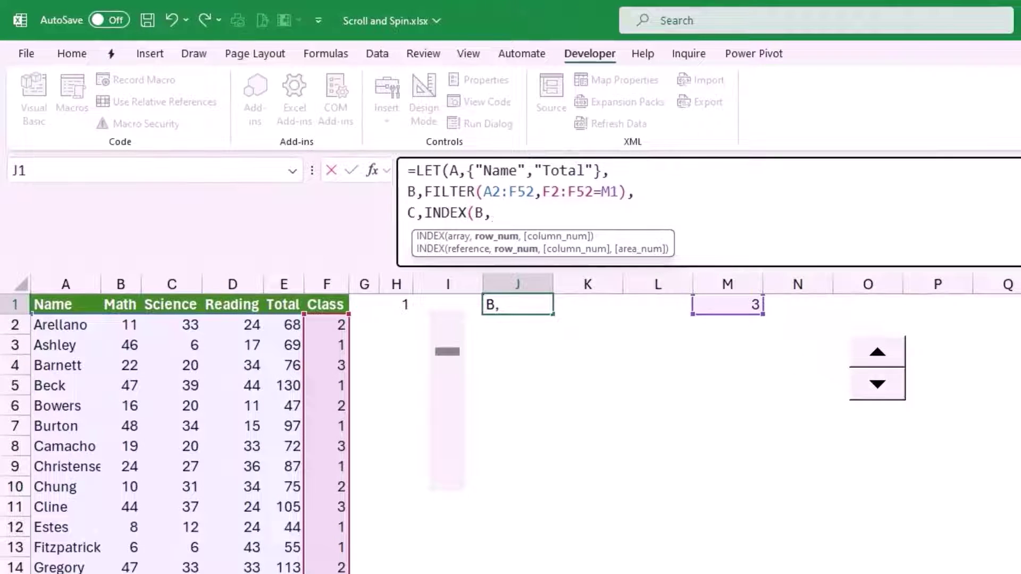
Step: Use SEQUENCE(6,,H1,1) as the INDEX row numbers, with the start value taken from the scroll bar's linked cell
type("Seq")
key("Tab")
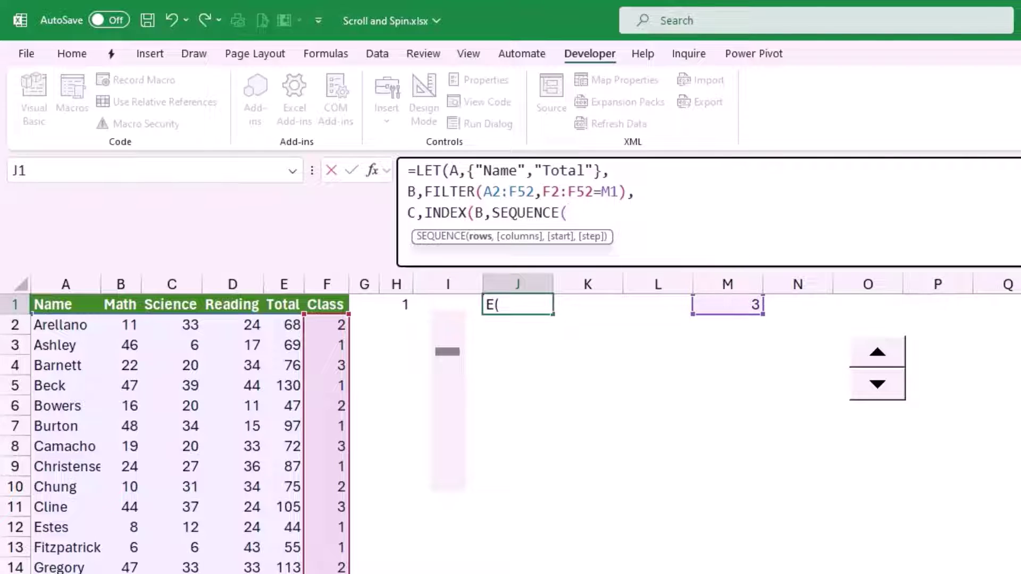
type("6,")
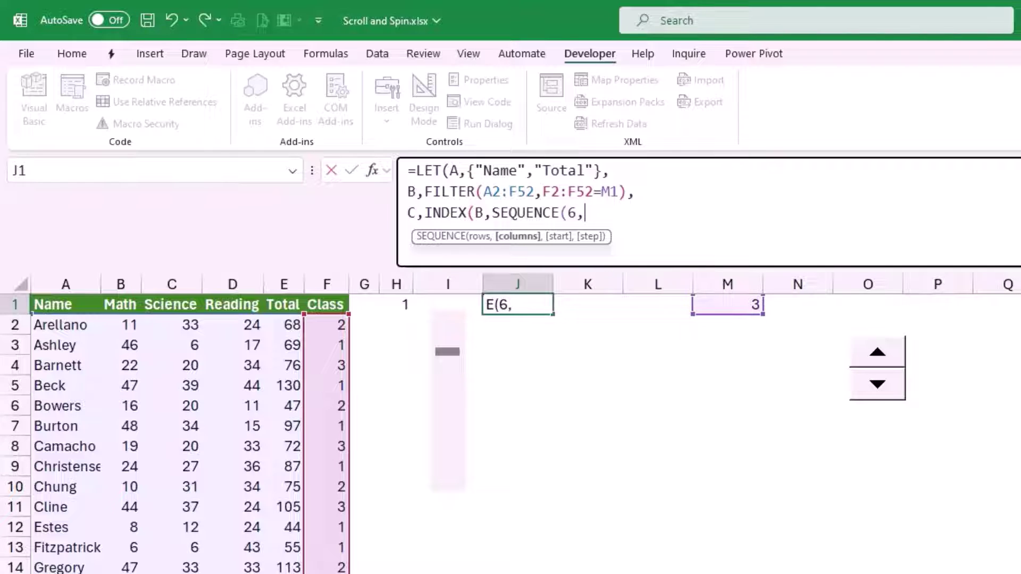
type(",")
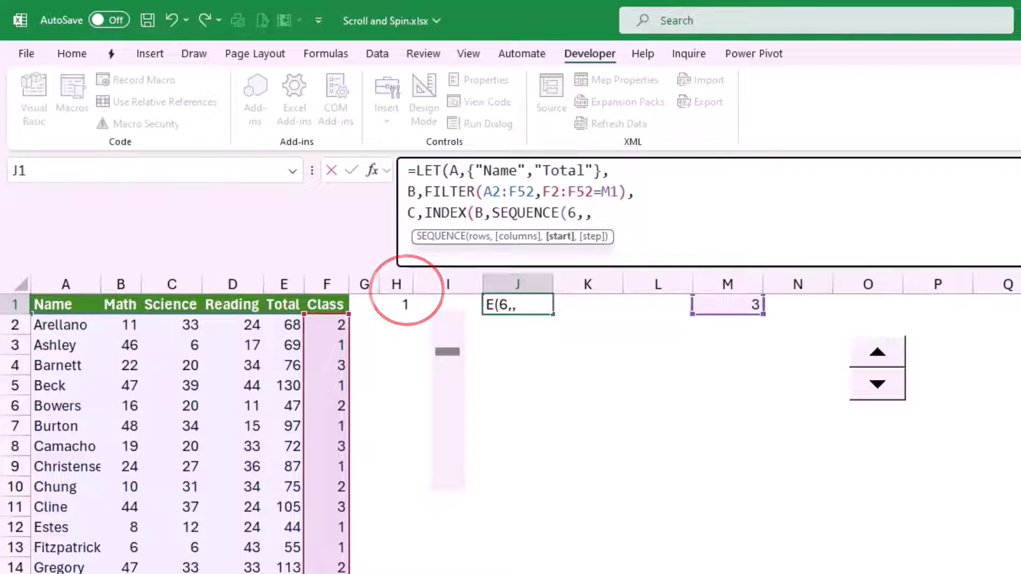
left_click(395, 304)
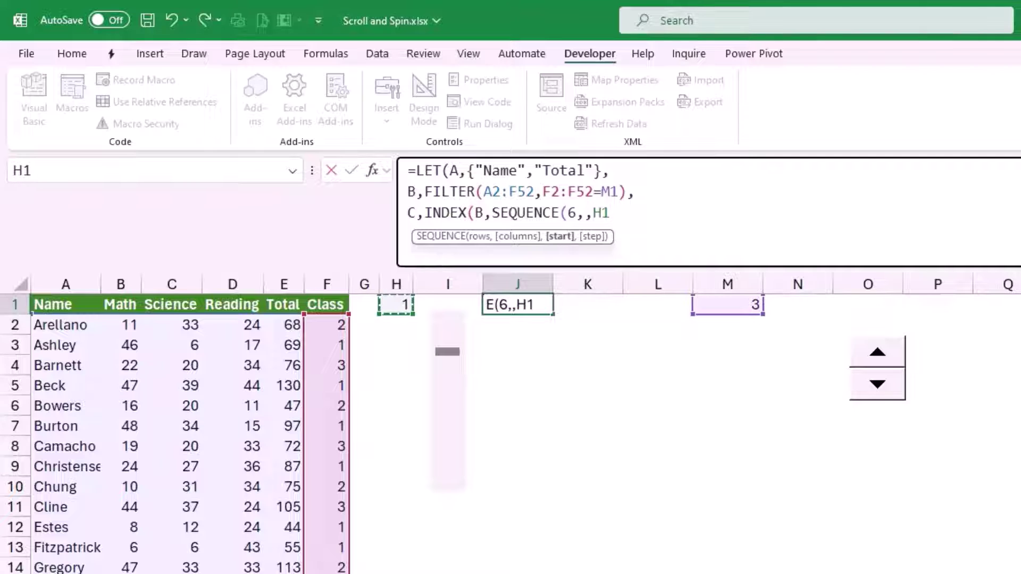
type(",")
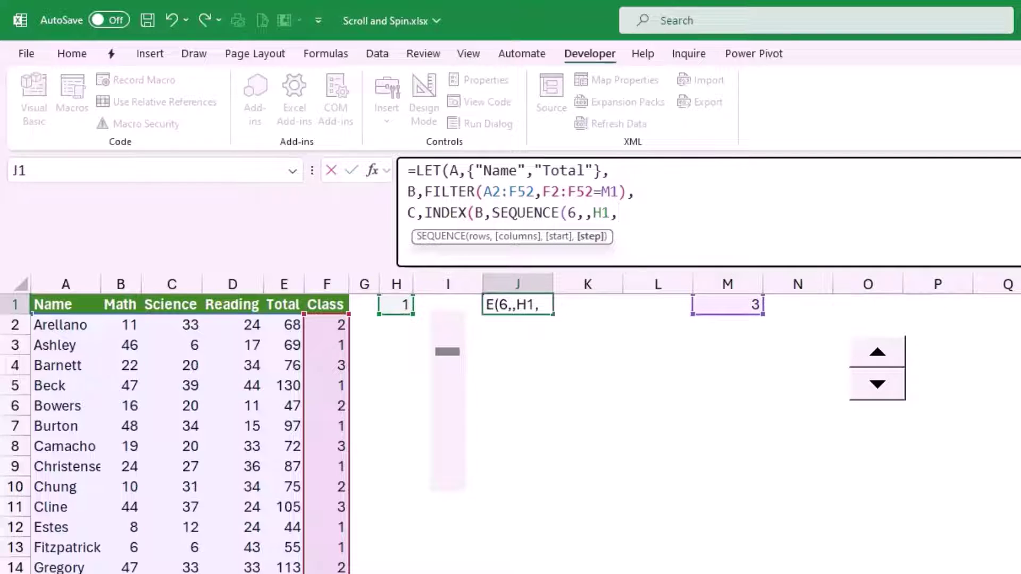
type("1")
type(")")
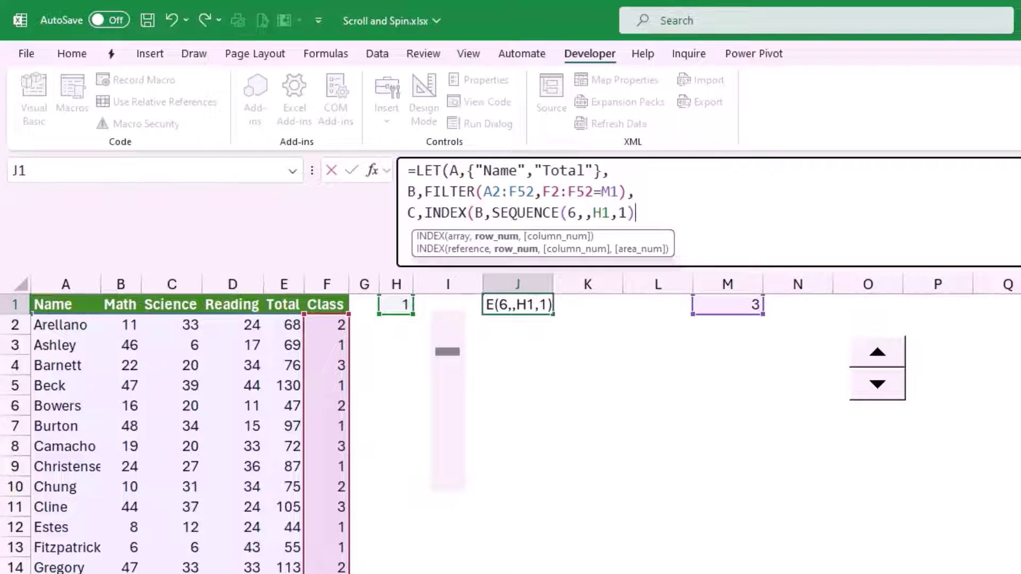
Step: Set the INDEX column numbers to {1,5} and close the definition of C
type(",")
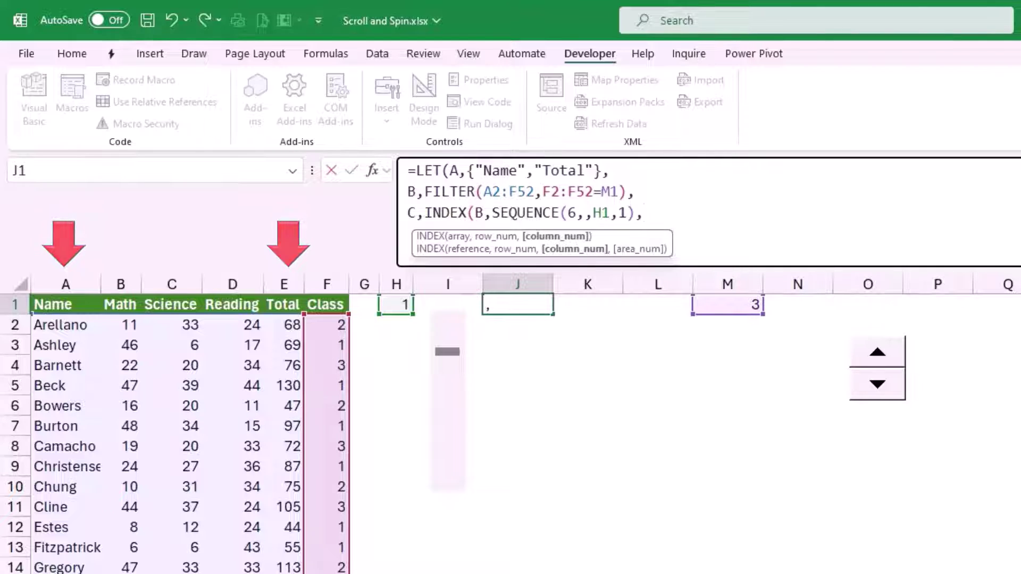
type("{1,5})")
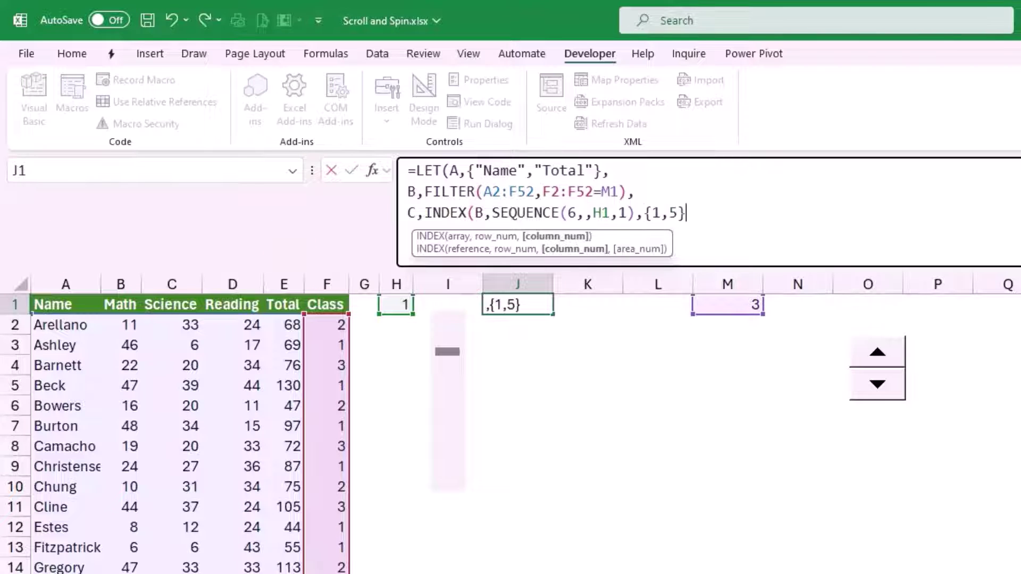
type(",")
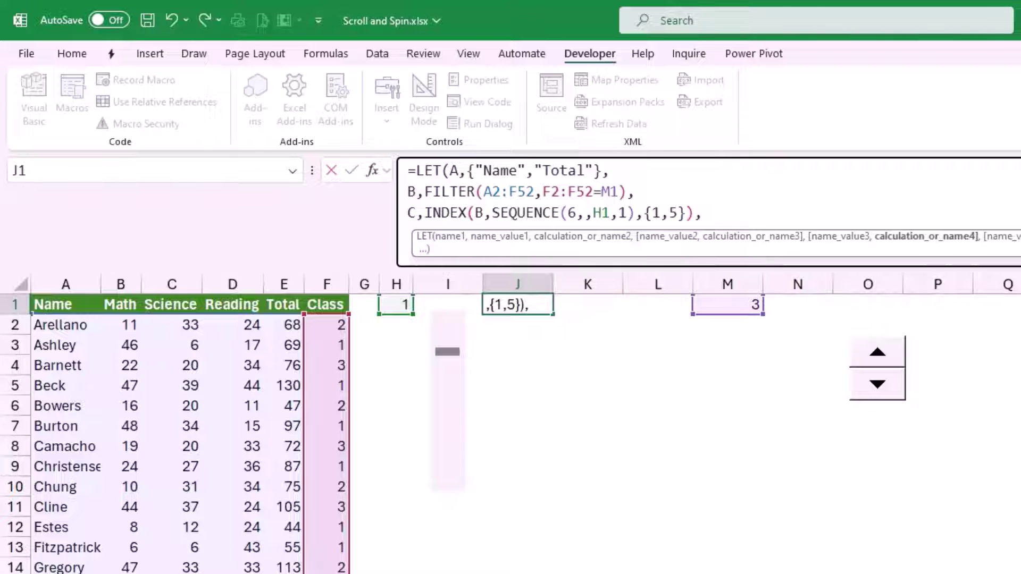
Step: Finish the LET formula with VSTACK(A,C) as its final calculation and enter it in J1
key("alt+Return")
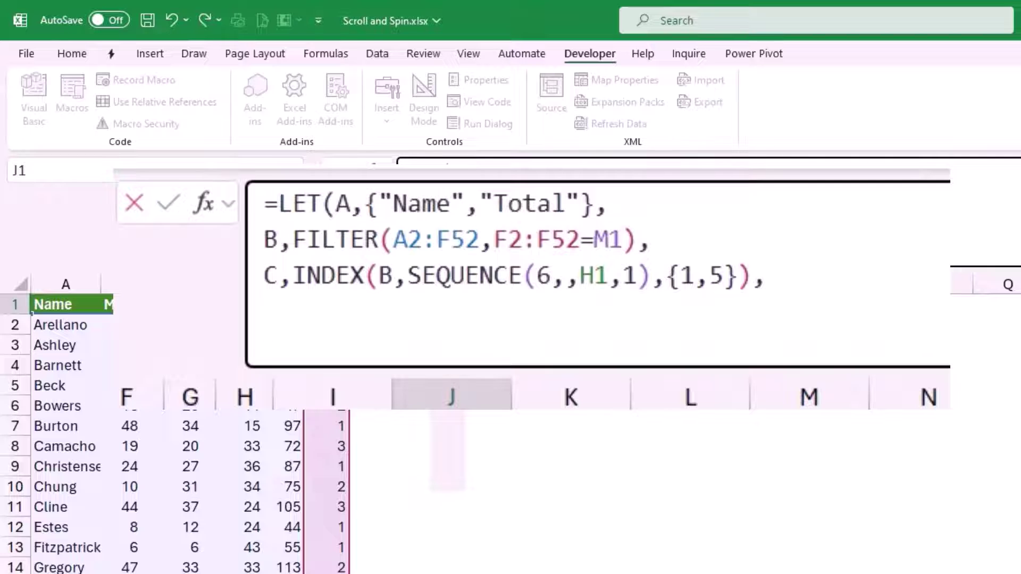
type("Vsta")
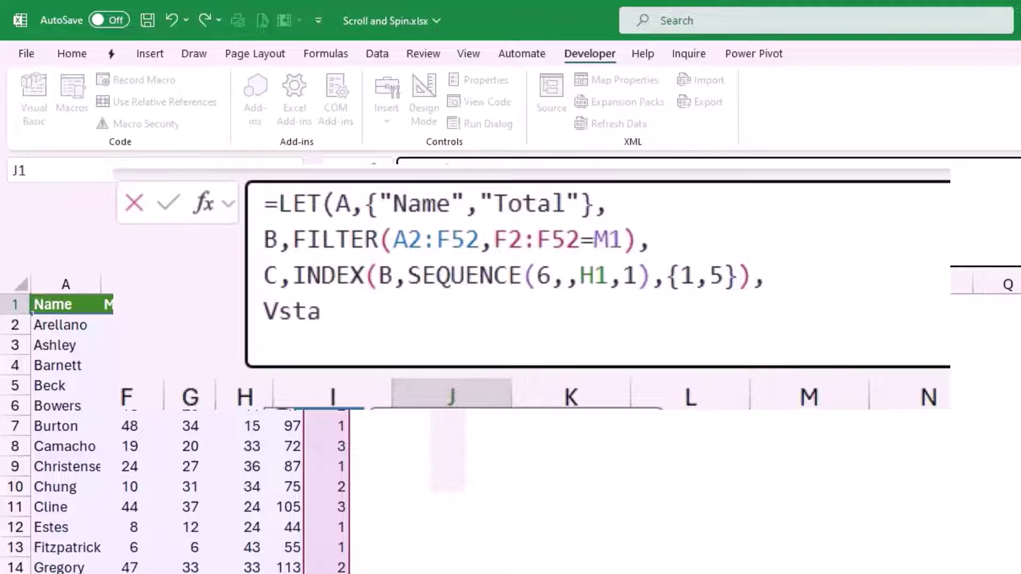
key("Tab")
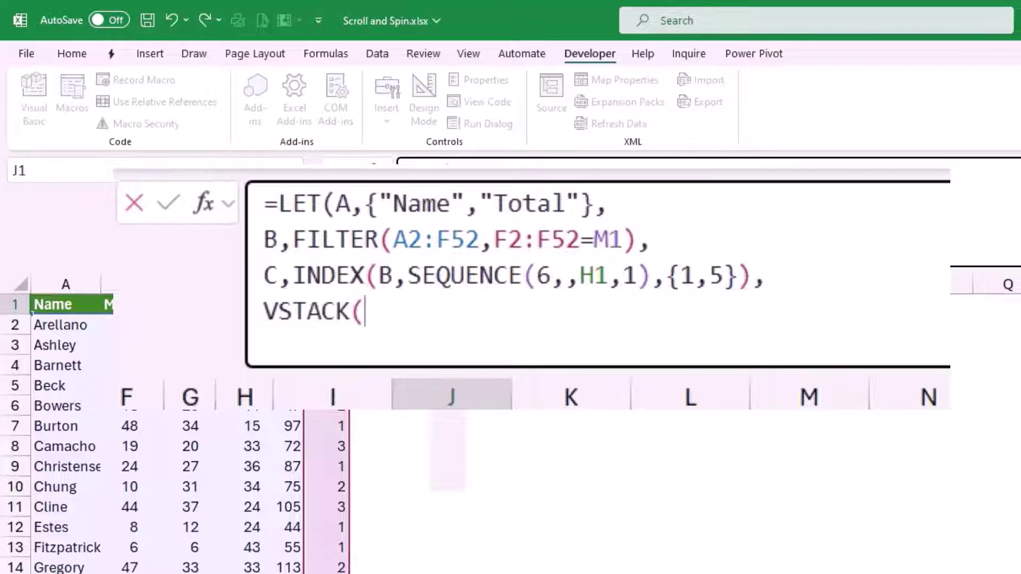
type("A,C")
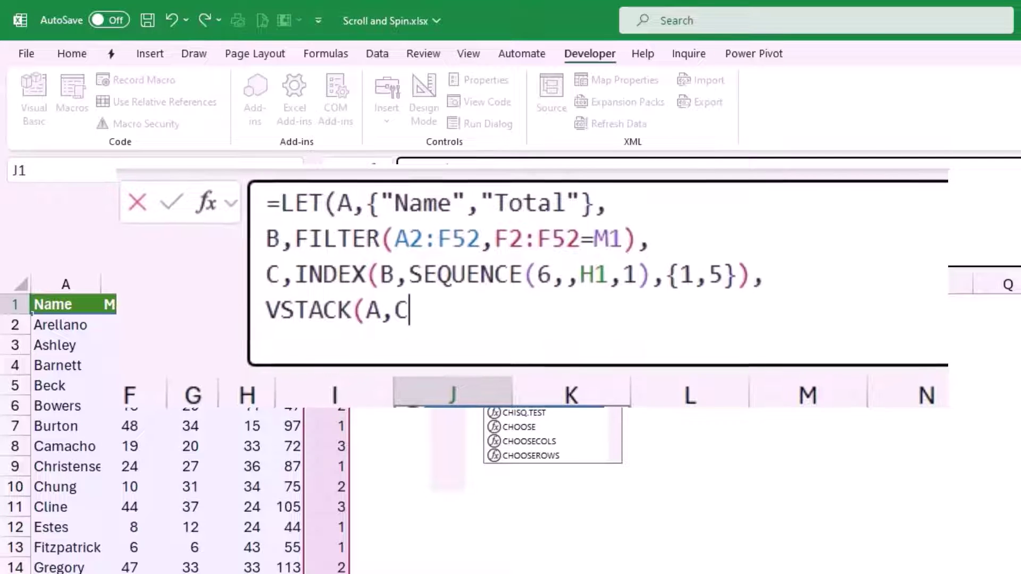
type(")")
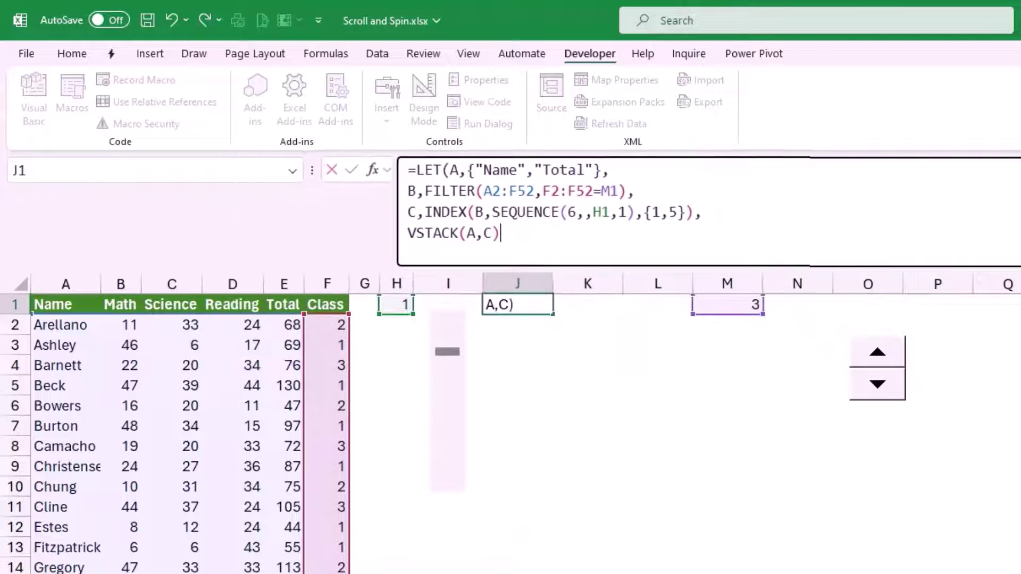
type(")")
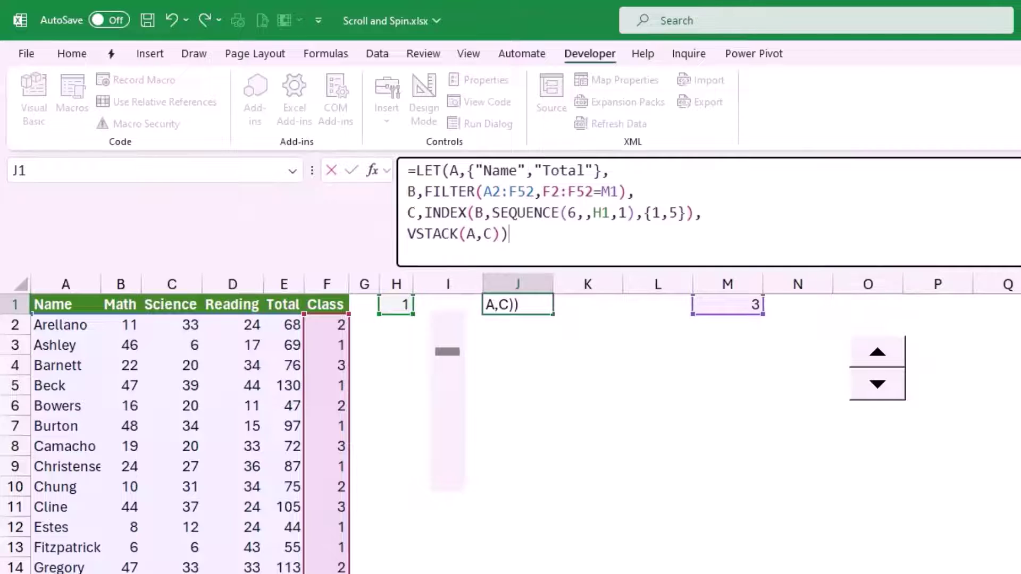
key("Return")
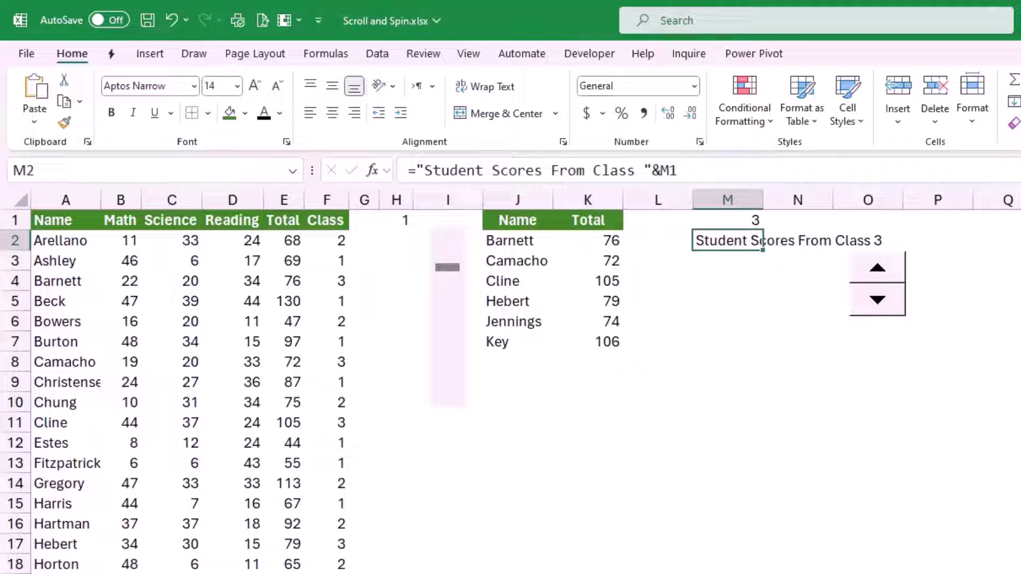
Step: Insert a default clustered column chart from the spilled Name and Total range
left_click(867, 463)
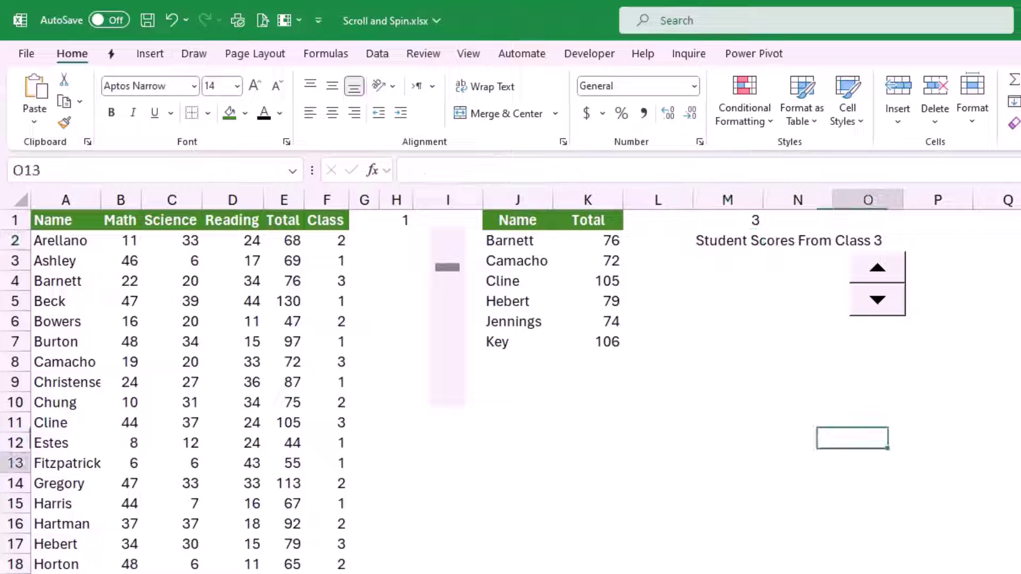
left_click(588, 301)
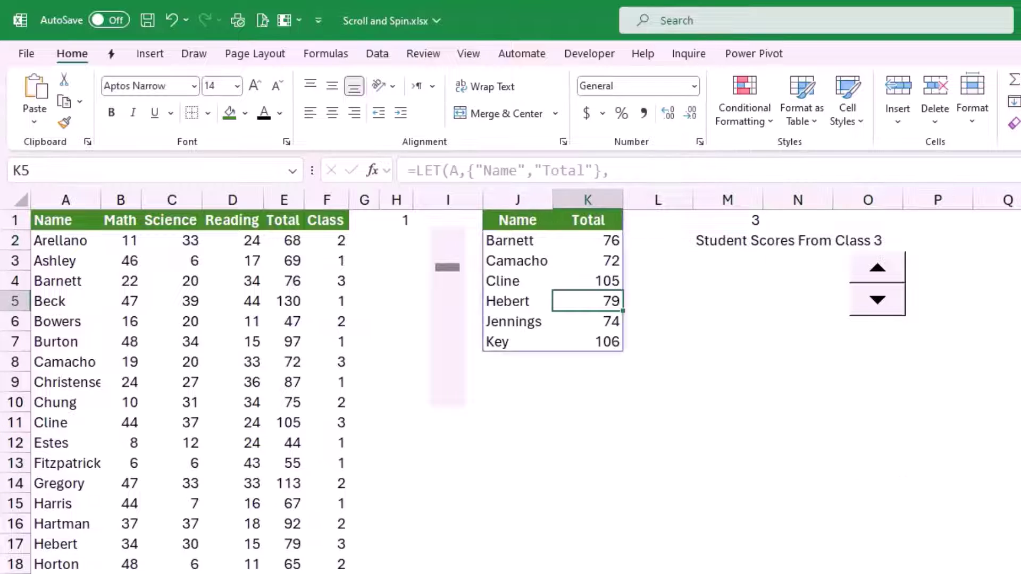
key("alt+F1")
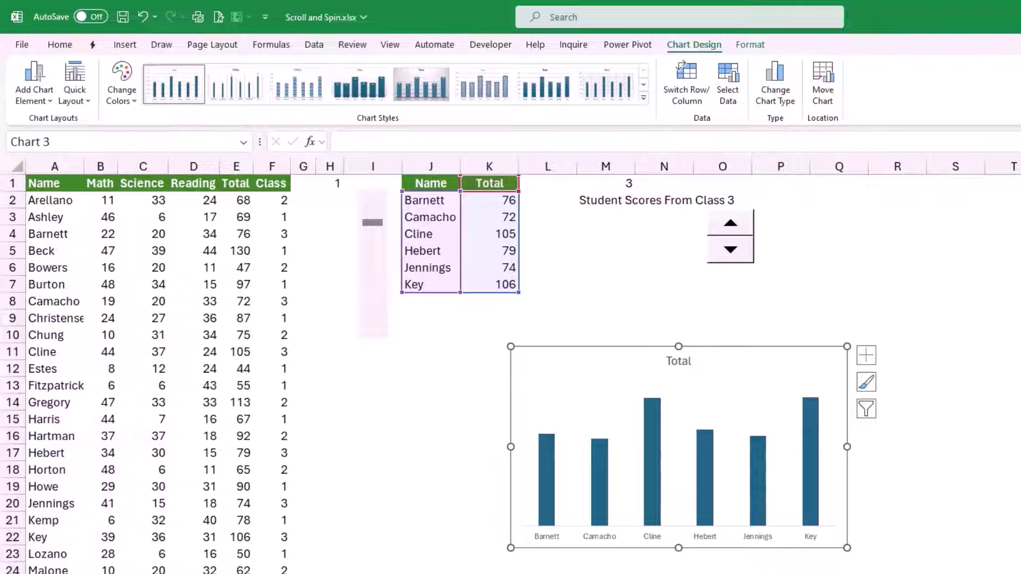
Step: Link the chart title to cell M2 so that it uses the dynamic class heading
left_click(678, 360)
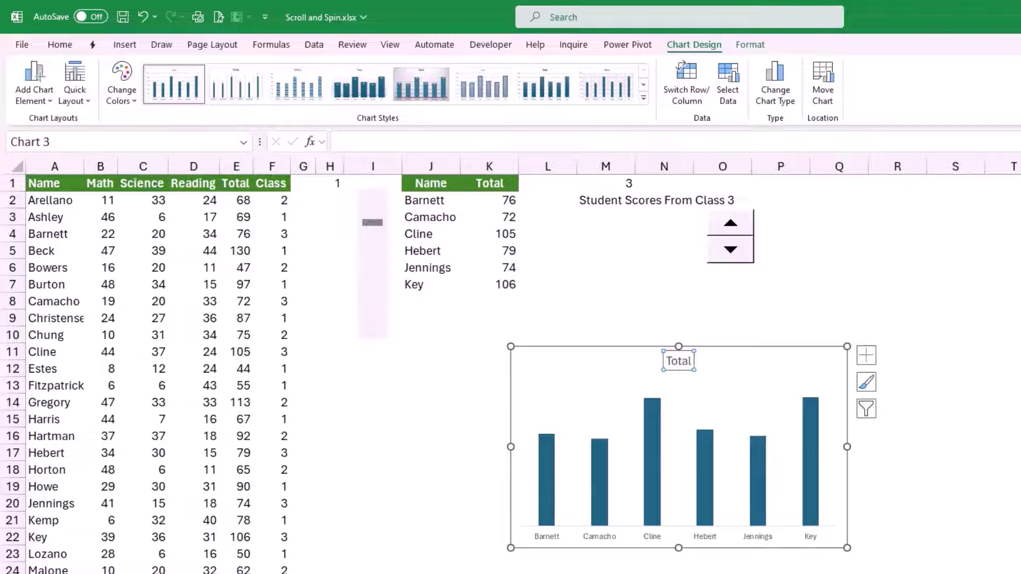
type("=")
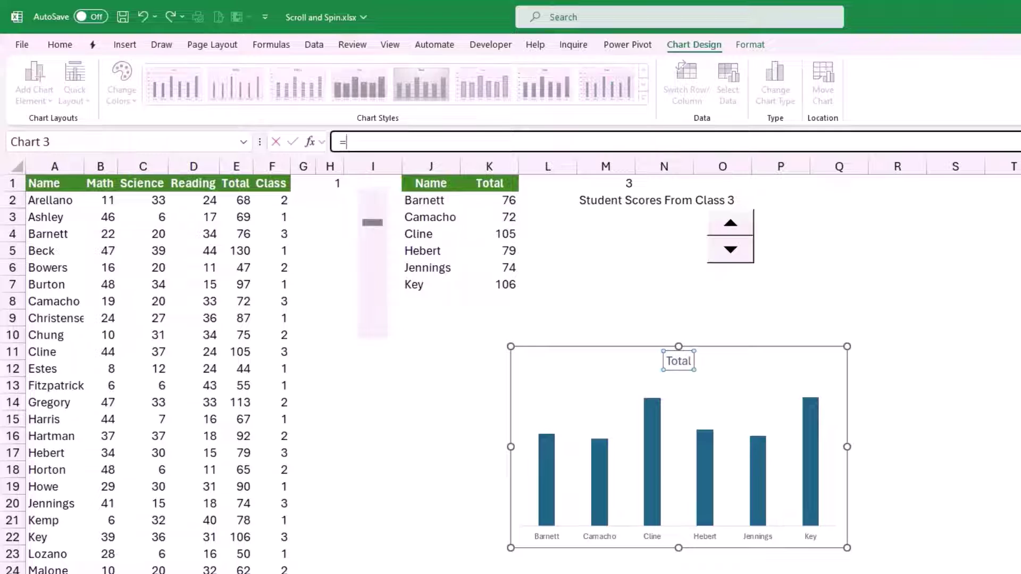
left_click(607, 200)
key("Return")
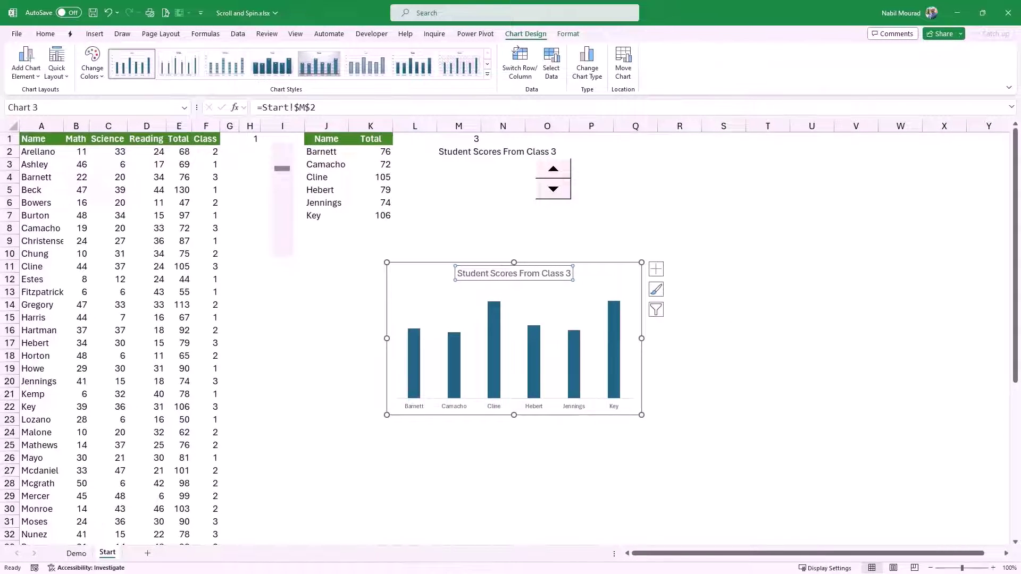
Step: Vary the chart's column colors by point and apply an inner shadow preset to the data series
mouse_move(614, 370)
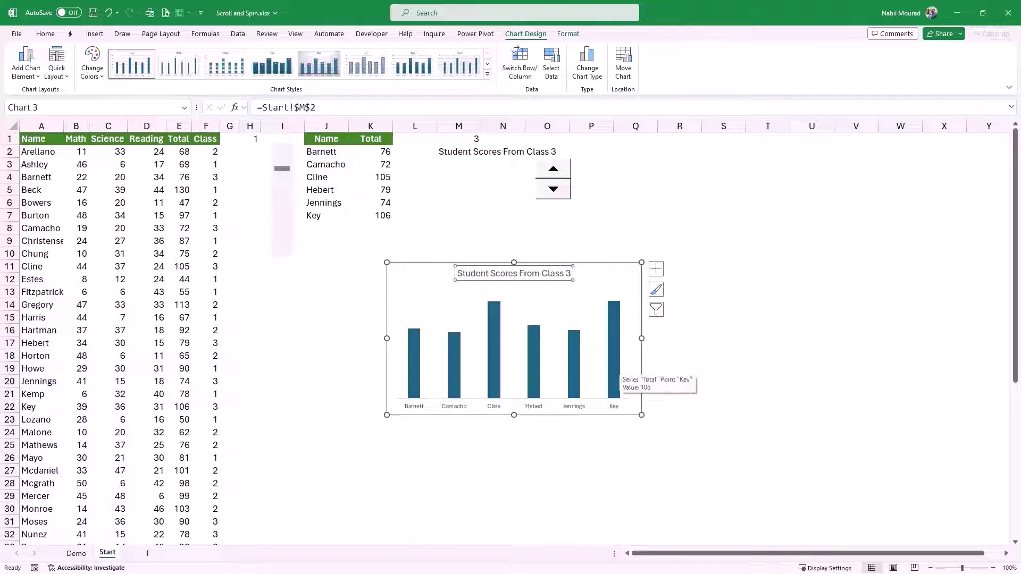
double_click(614, 370)
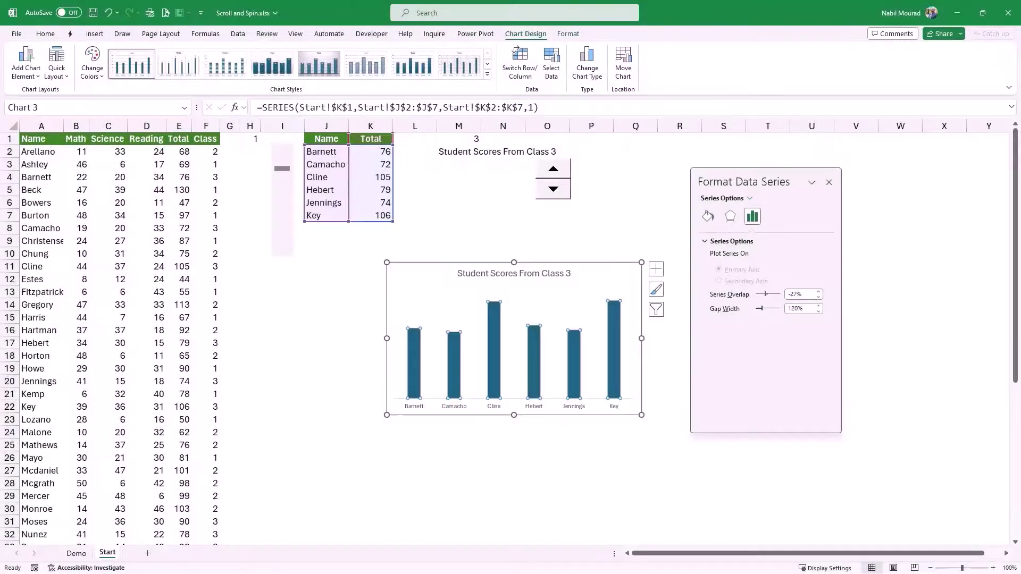
left_click(708, 217)
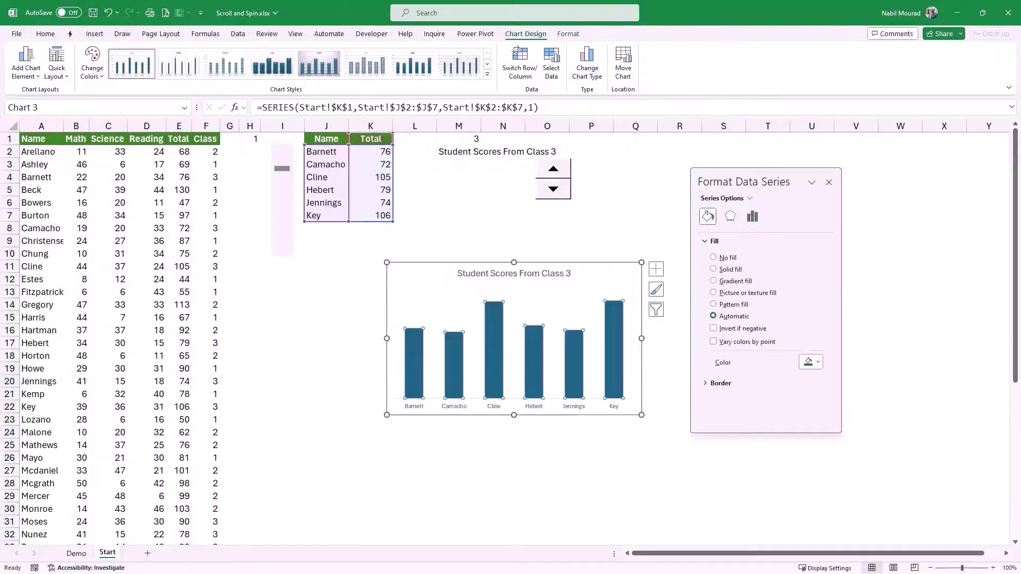
left_click(714, 341)
left_click(730, 217)
left_click(722, 241)
left_click(810, 257)
left_click(814, 455)
Step: Add data labels above the chart's columns and make them bold black
left_click(656, 269)
left_click(683, 315)
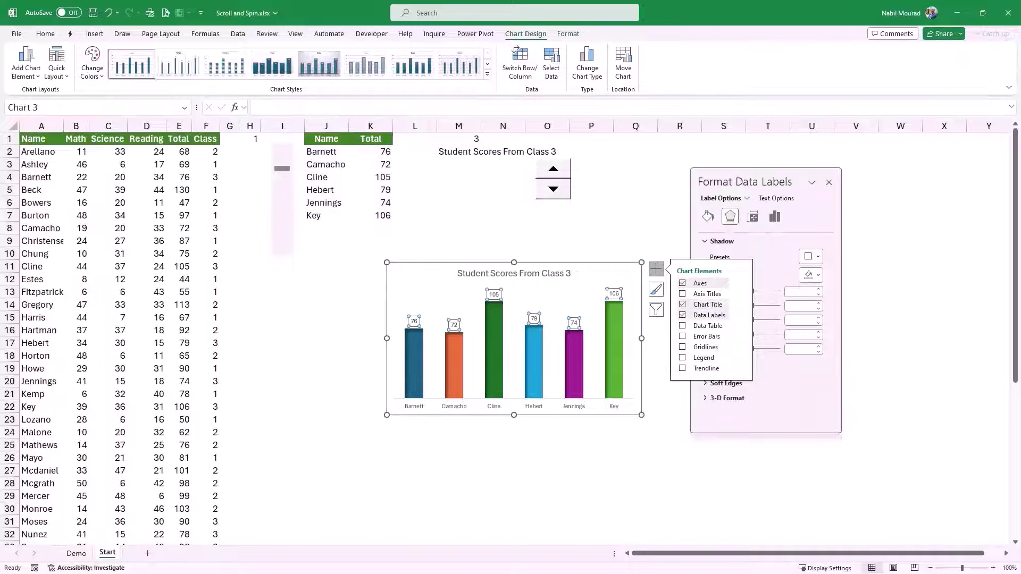
left_click(166, 71)
left_click(70, 71)
Step: Enlarge the horizontal axis labels and make them bold black
left_click(493, 405)
left_click(160, 53)
left_click(160, 54)
left_click(166, 72)
left_click(69, 71)
left_click(900, 471)
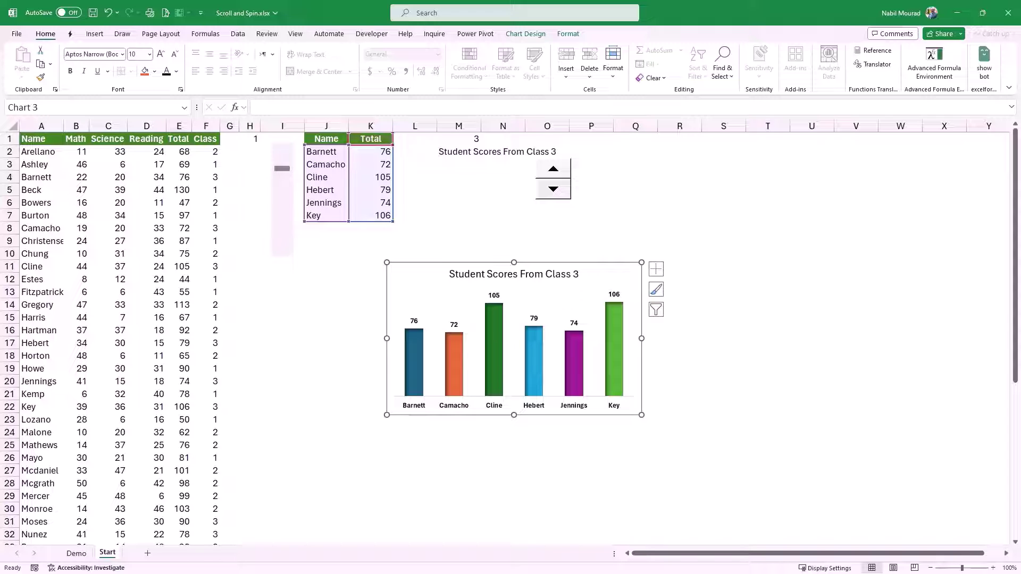
Step: Give the chart area a thick black outline
left_click(568, 33)
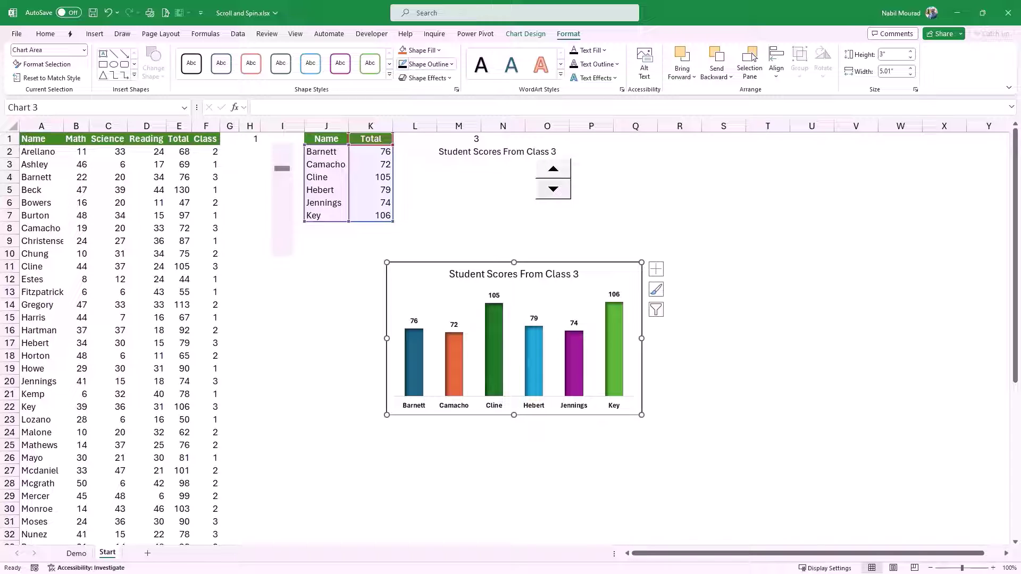
left_click(425, 64)
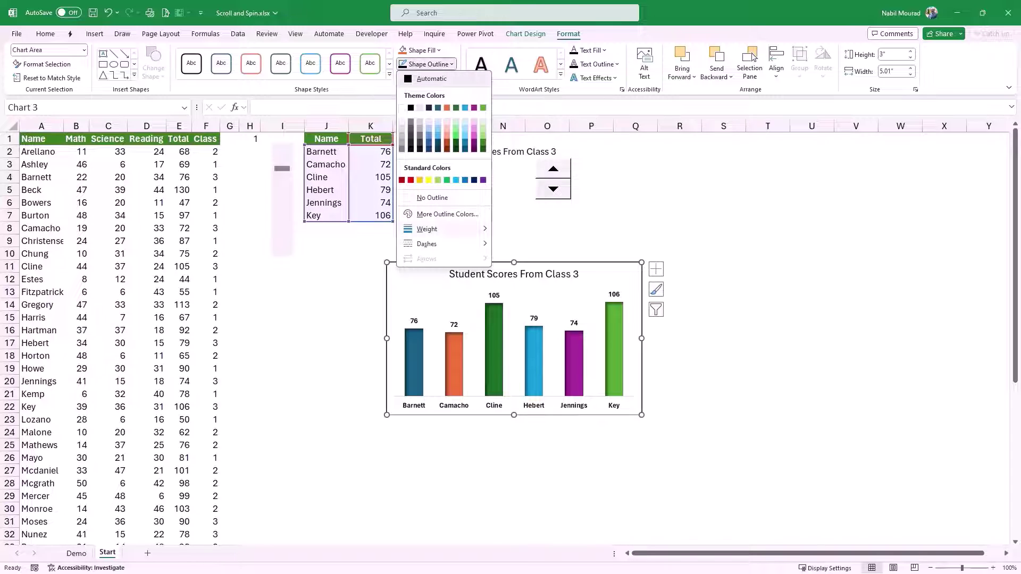
mouse_move(445, 228)
left_click(537, 312)
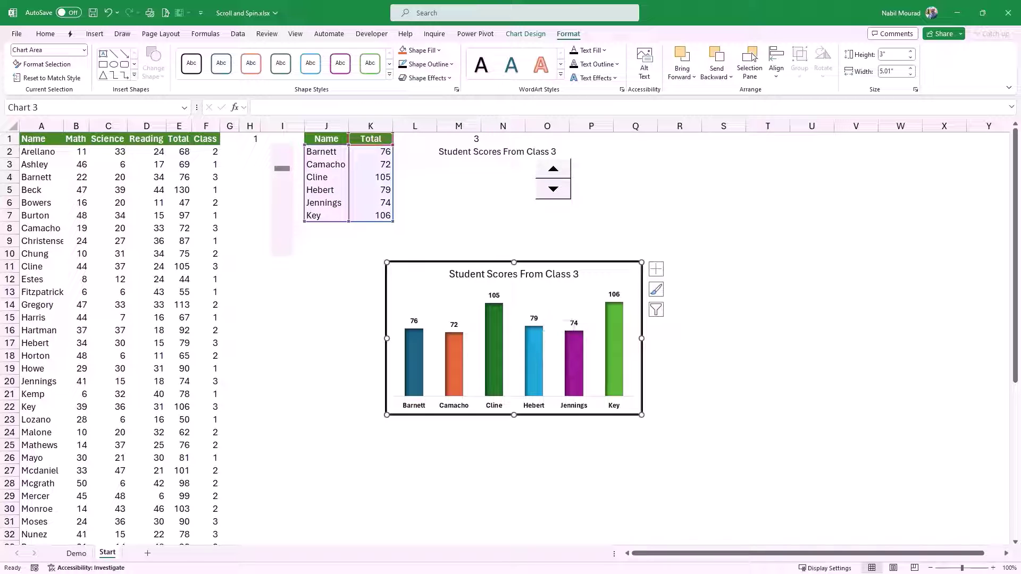
left_click(723, 368)
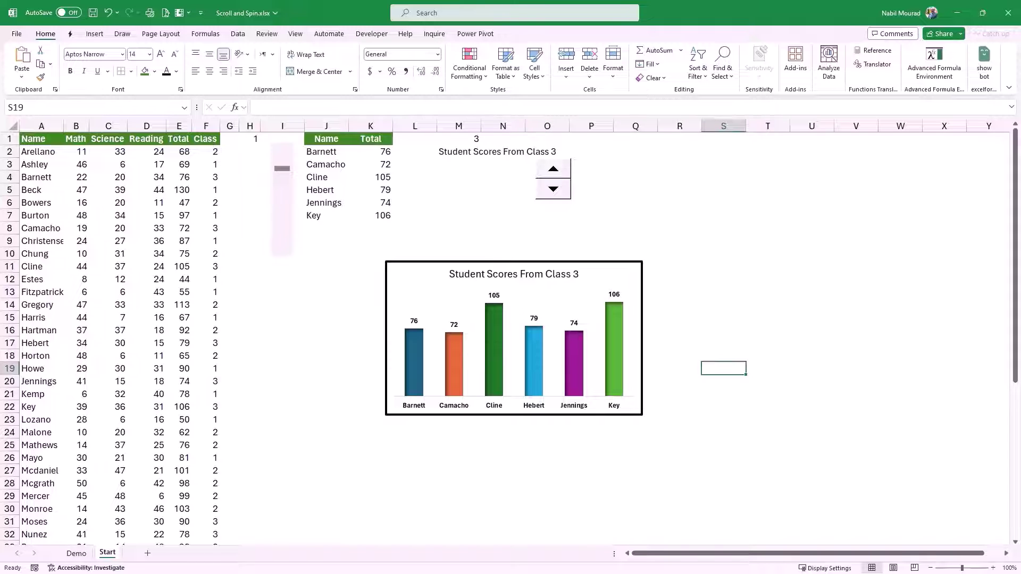
Step: Test the controls by stepping the spin button down to class 1 and moving the scroll bar to position 4
left_click(553, 189)
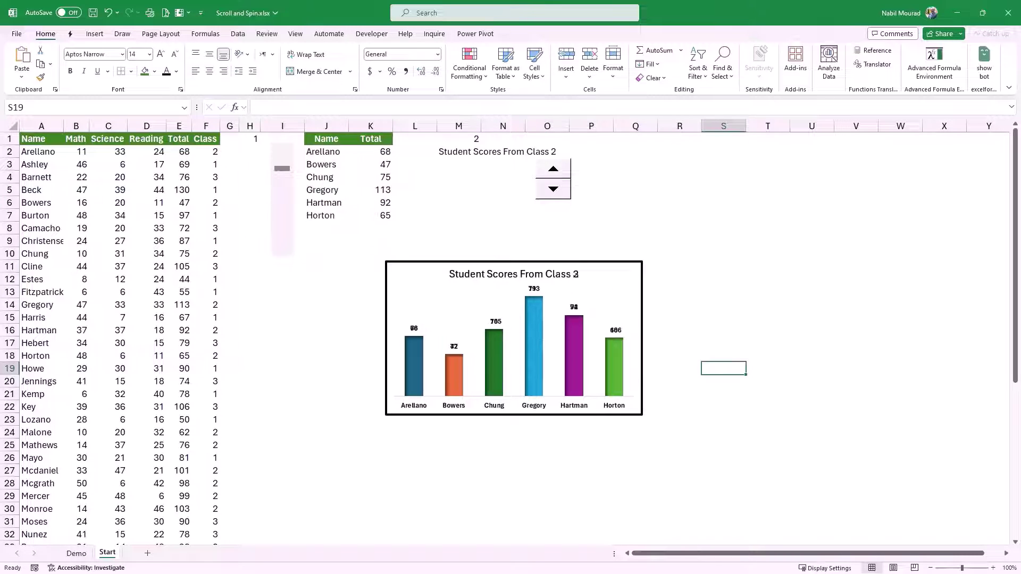
left_click(554, 189)
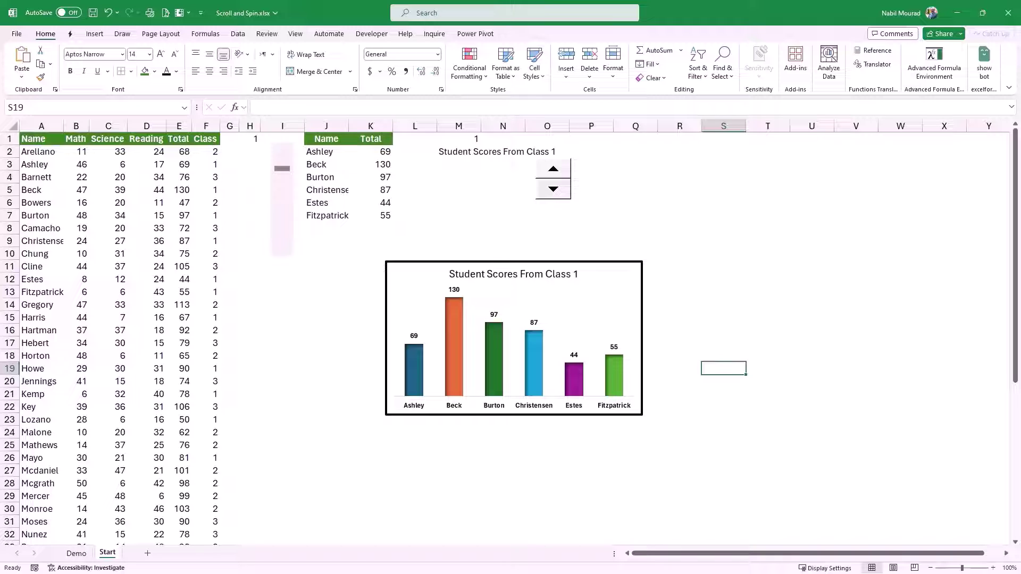
left_click(282, 245)
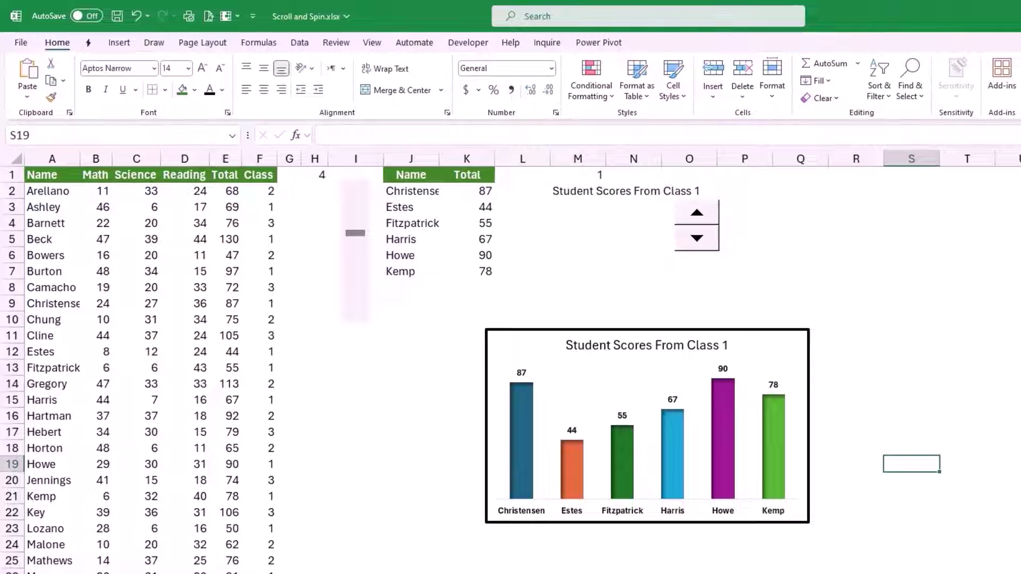
Step: Hide the helper values in H1 and M2 by setting their font color to white
left_click(314, 175)
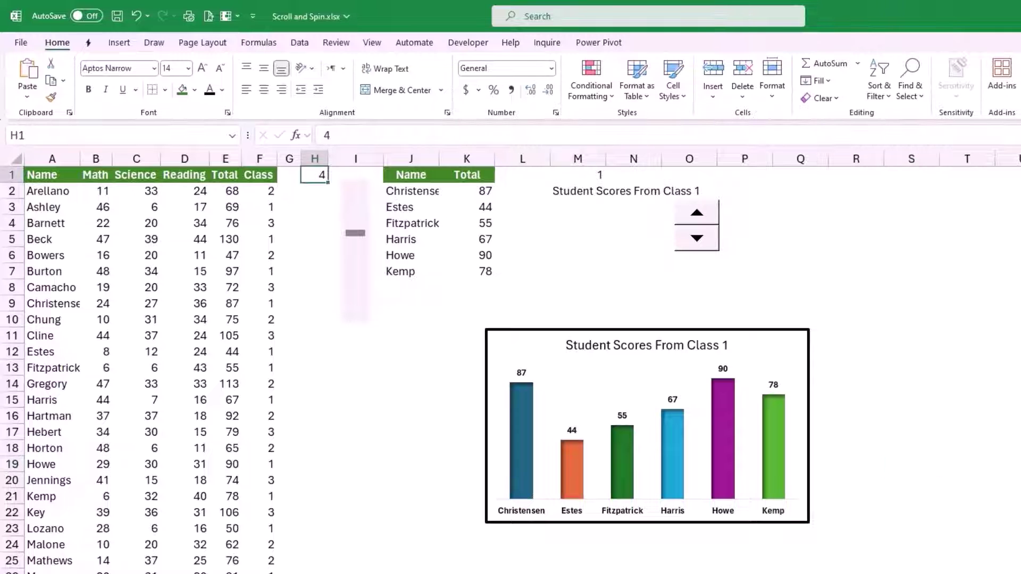
left_click(578, 191, "ctrl")
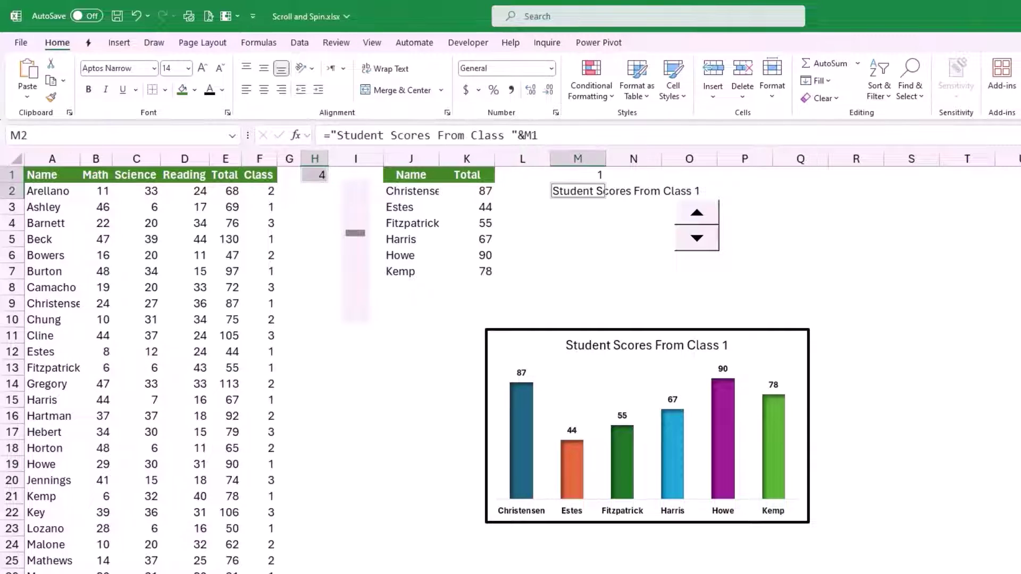
left_click(222, 90)
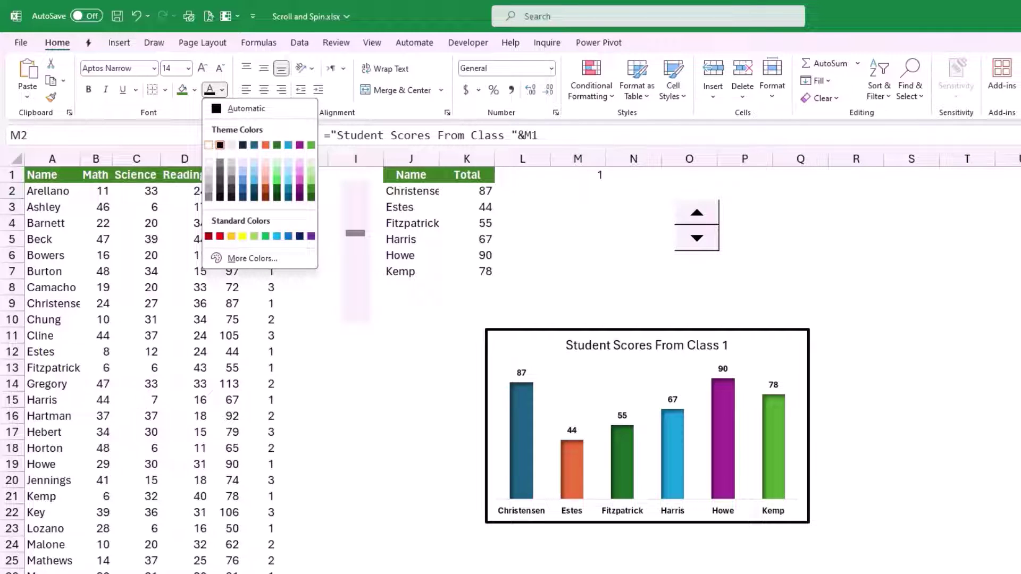
left_click(231, 145)
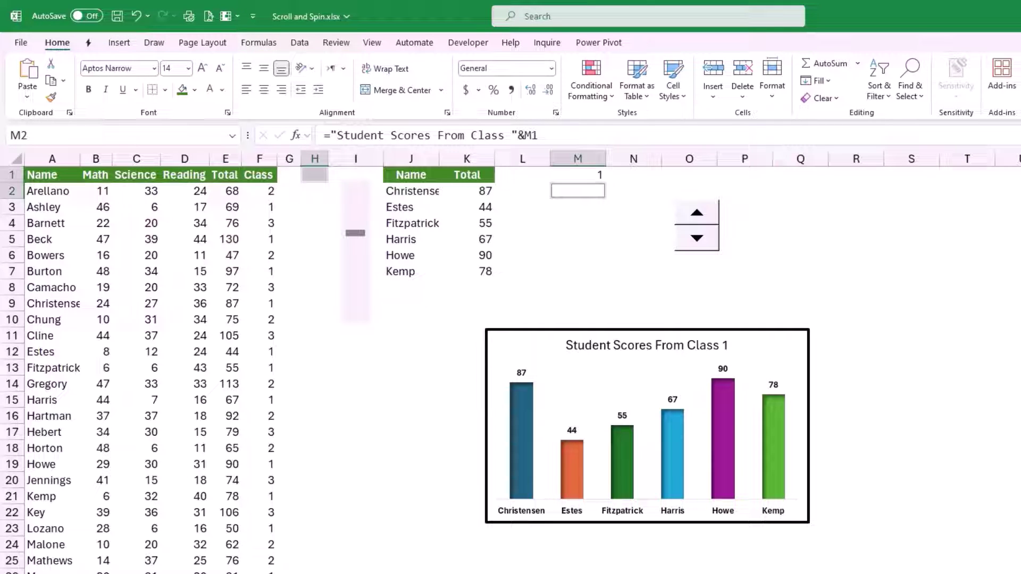
left_click(911, 447)
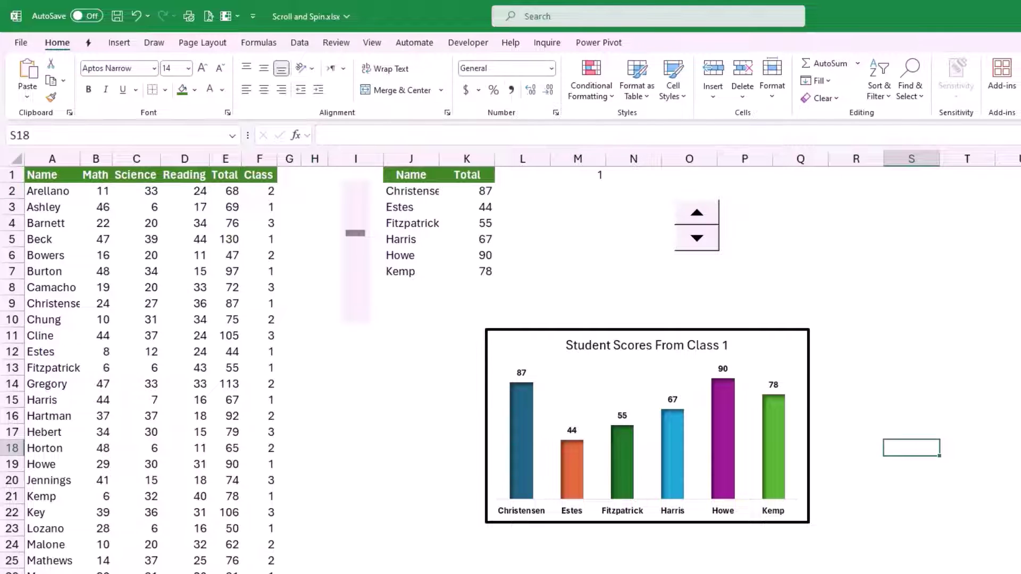
Step: Send the student scores chart to the back, behind the form controls
left_click(771, 352)
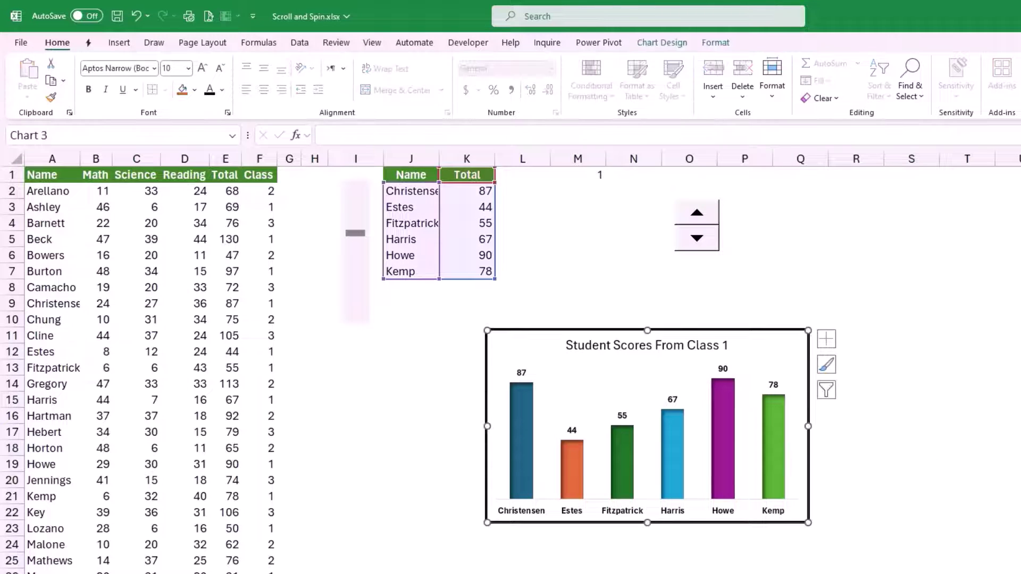
left_click(715, 42)
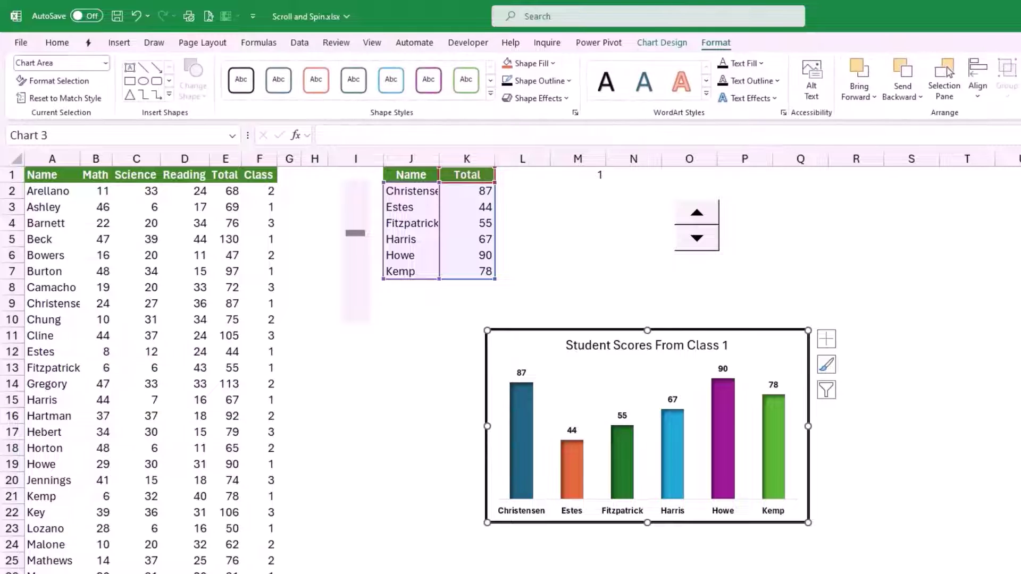
left_click(903, 93)
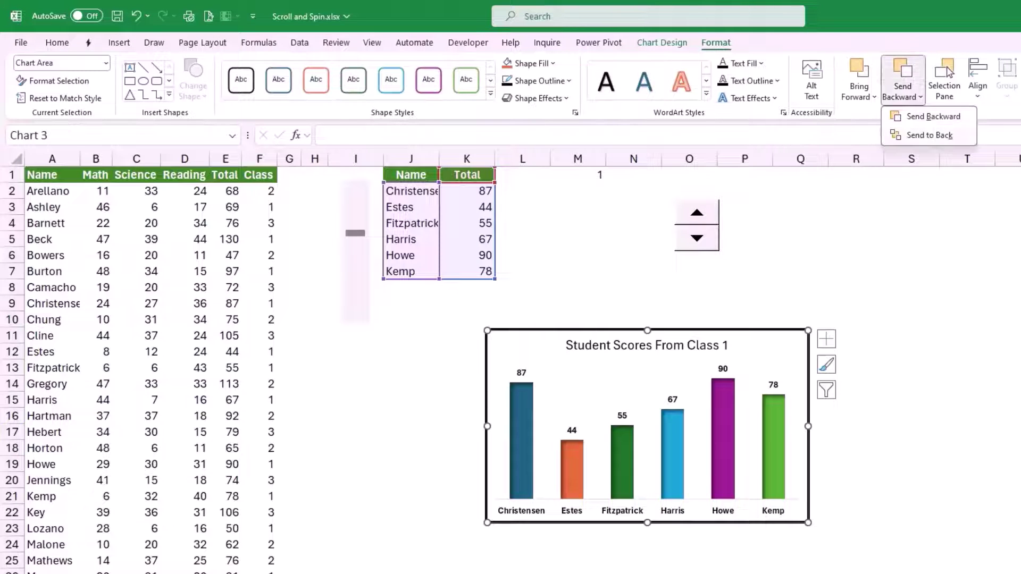
left_click(949, 72)
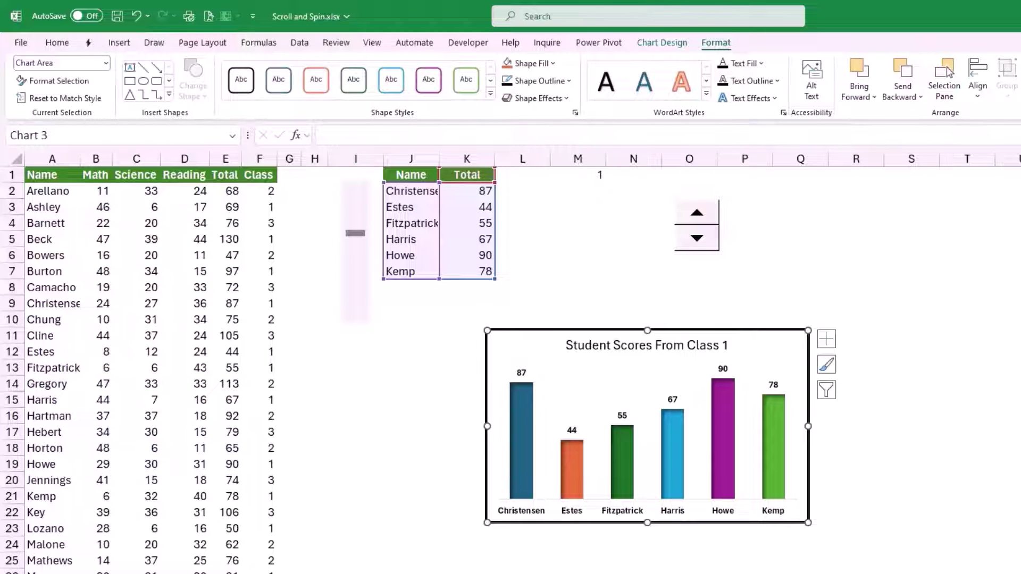
left_click(966, 448)
Step: Move the chart over the Name and Total table beside the scroll bar, covering columns J to O from row 1
left_click_drag(532, 351, 425, 196)
left_click_drag(541, 270, 540, 265)
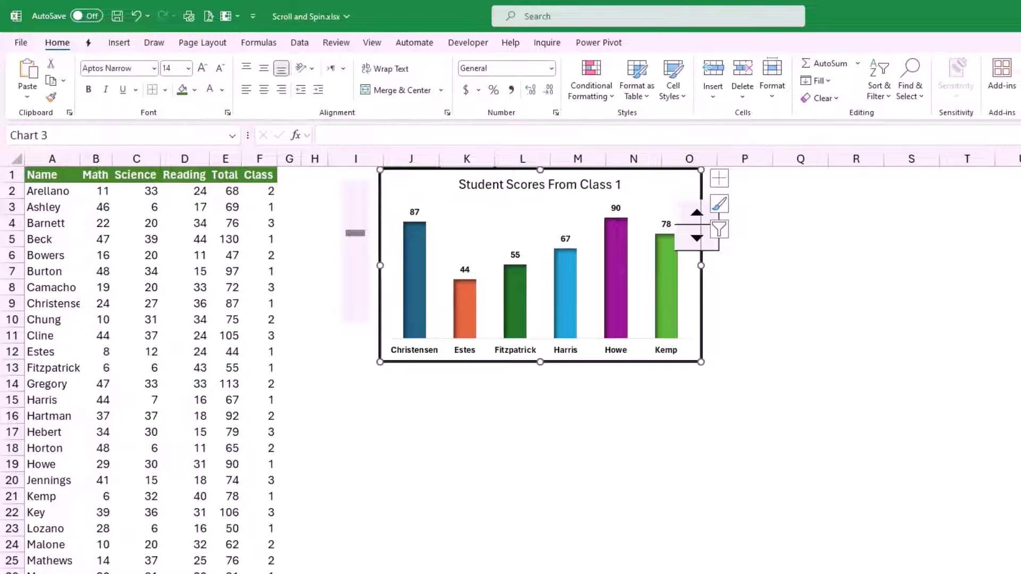
left_click(856, 319)
Step: Move the spin button into the chart's upper-right corner, beside the title
left_click(697, 225, "ctrl")
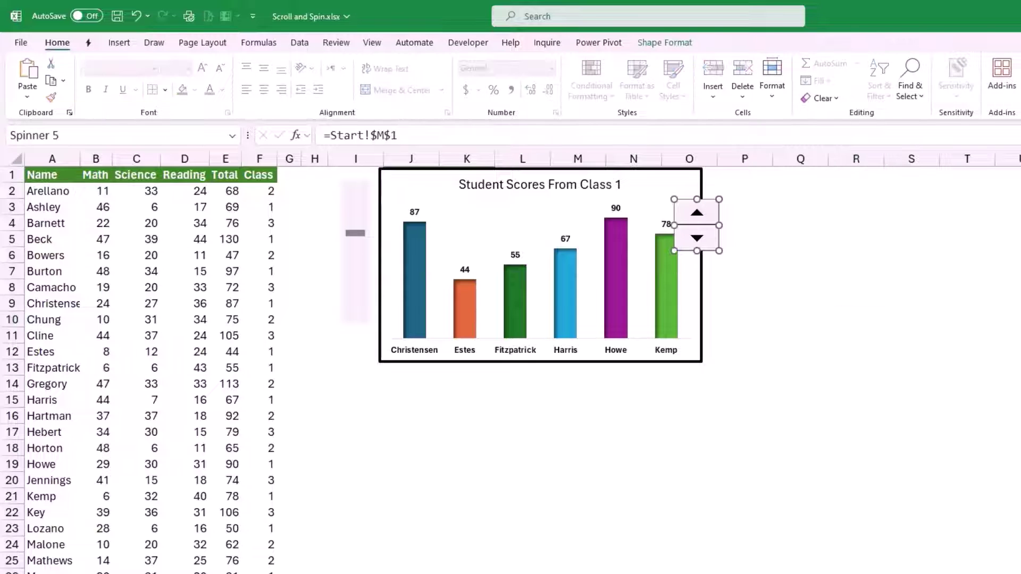
left_click(856, 288)
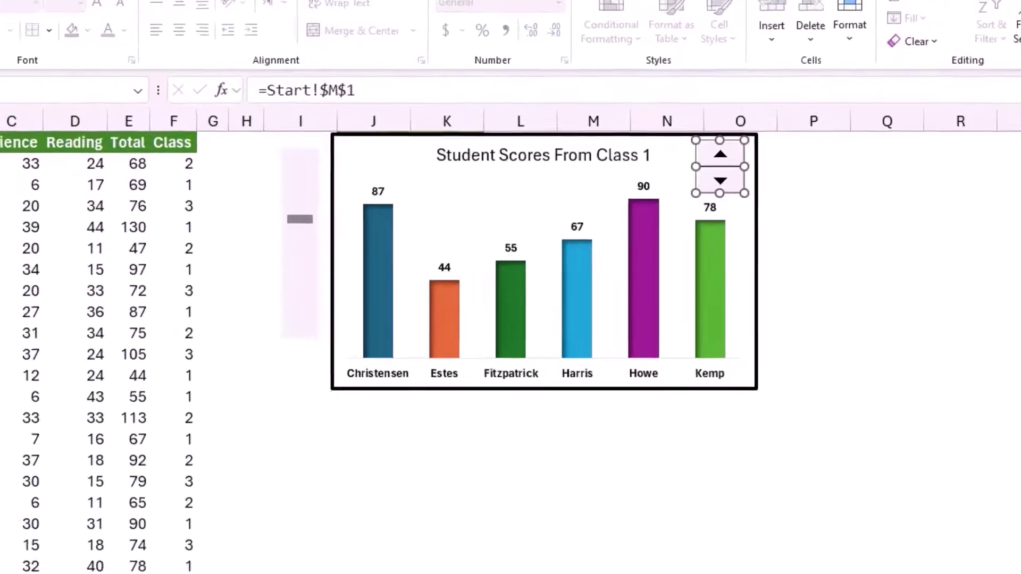
key("Escape")
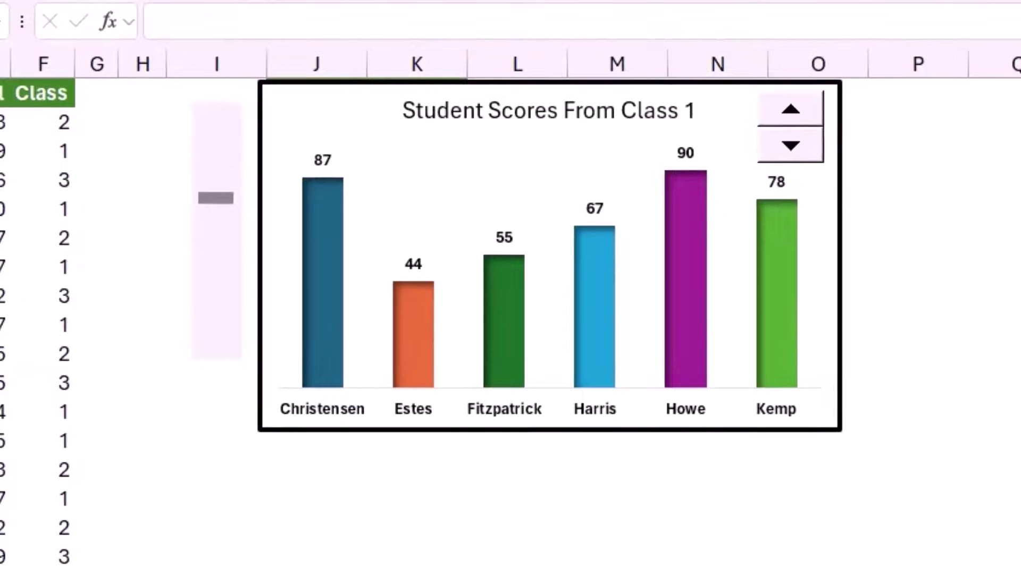
Step: Advance the charted class 1 students by one position with the scroll bar
left_click(216, 337)
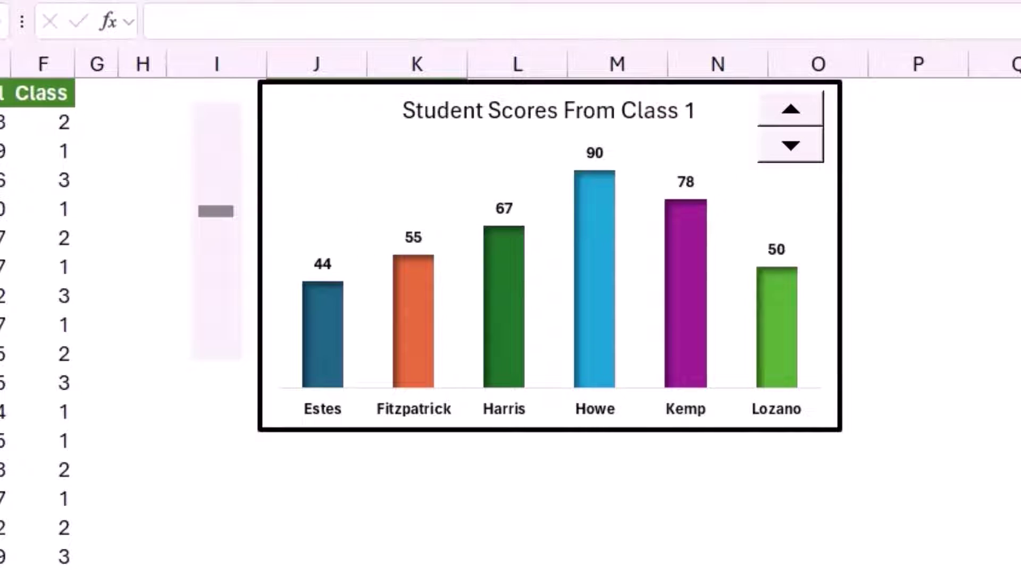